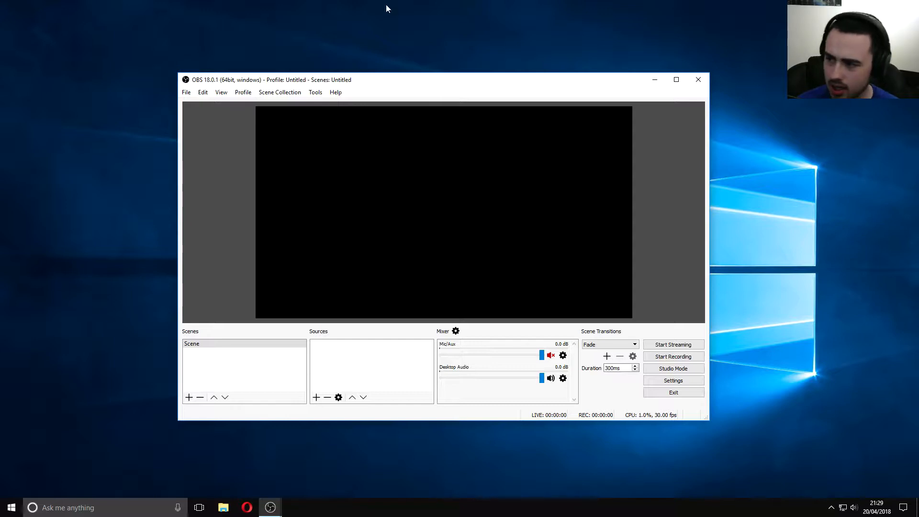
left_click_drag(918, 138, 508, 116)
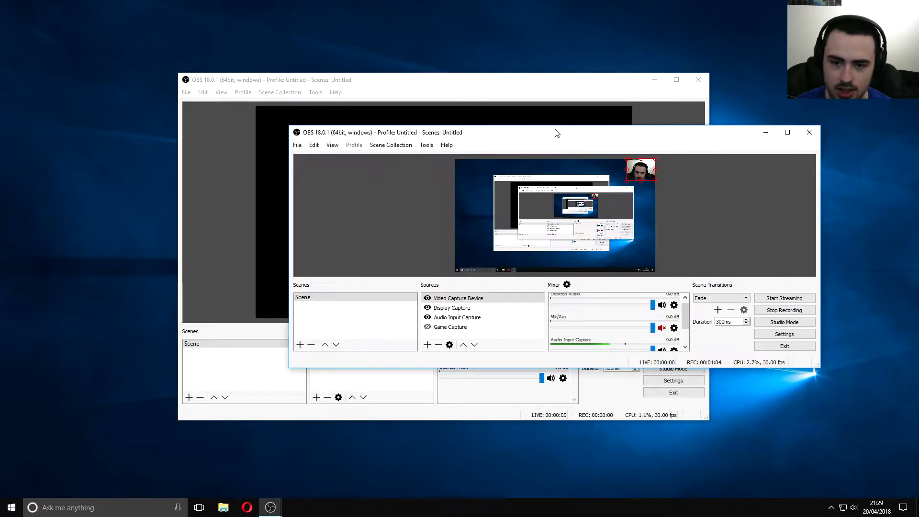
left_click_drag(556, 133, 529, 131)
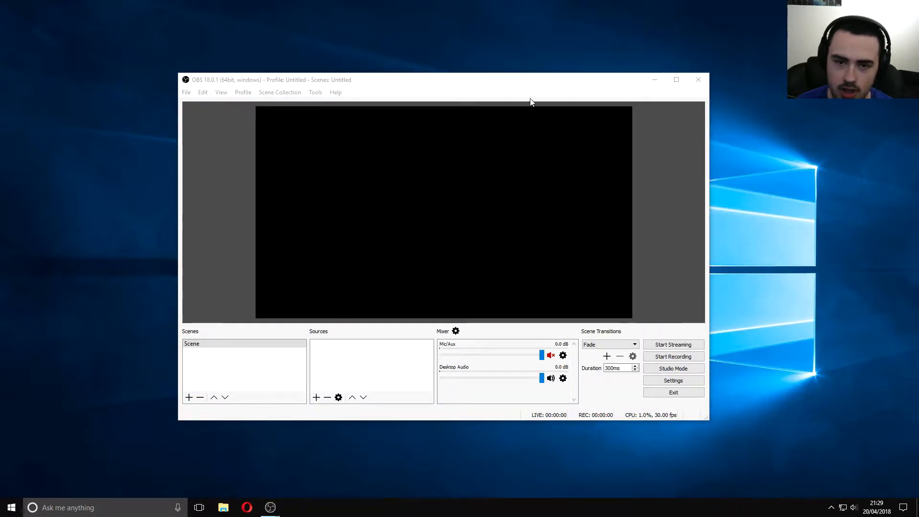
left_click(477, 257)
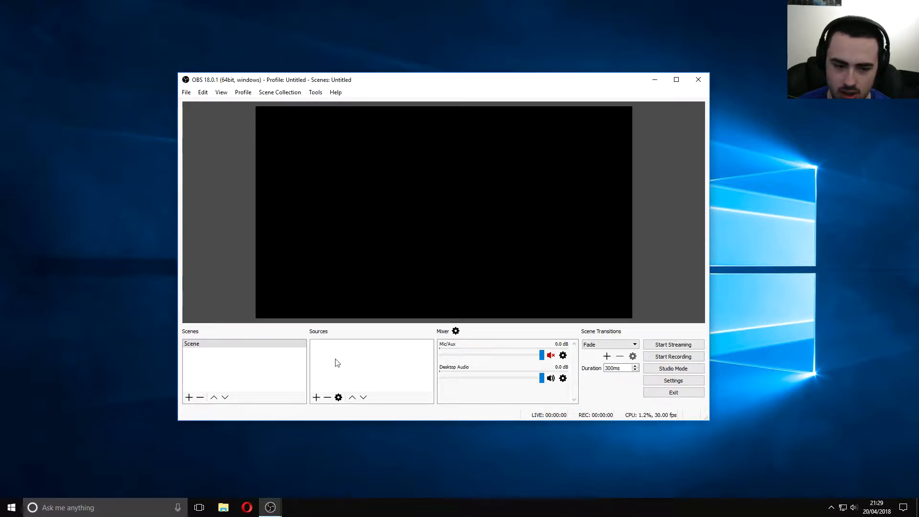
left_click_drag(457, 81, 465, 86)
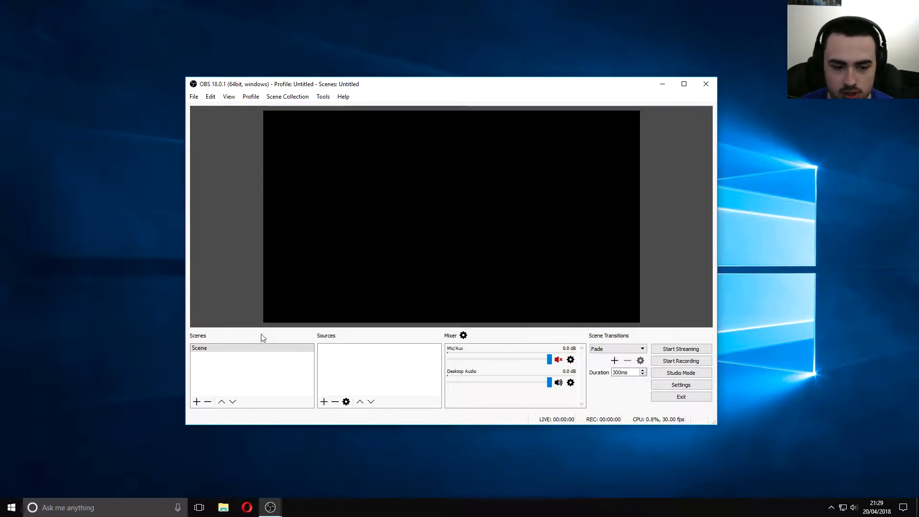
- Open the Video settings and check the base canvas resolution and the output scaled resolution
left_click(196, 97)
left_click(207, 133)
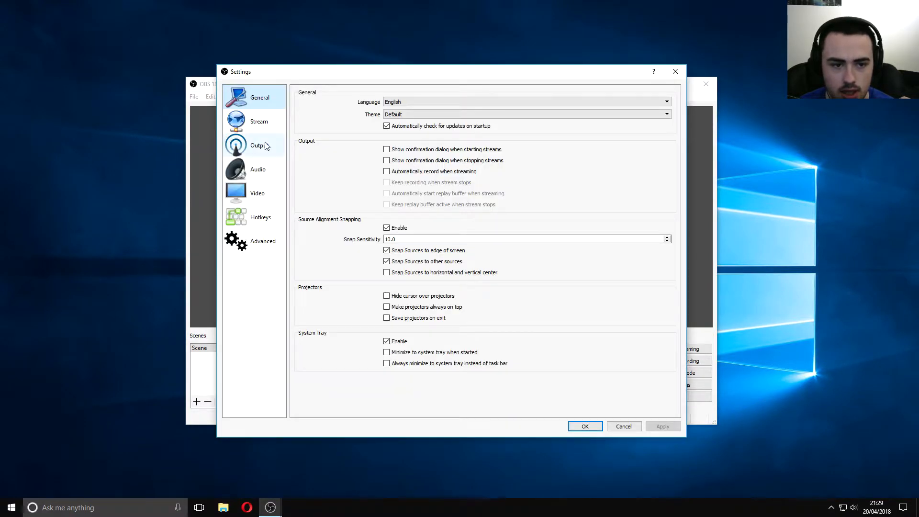
left_click(259, 190)
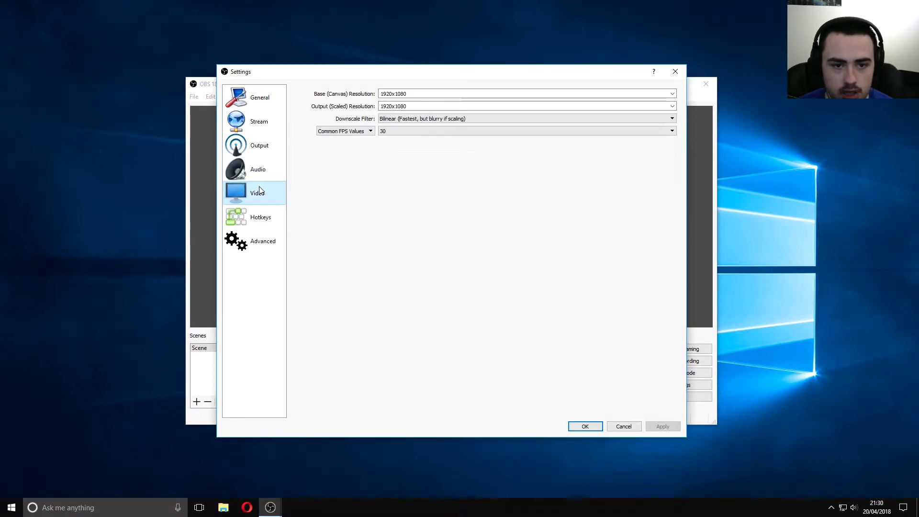
left_click(404, 94)
double_click(421, 93)
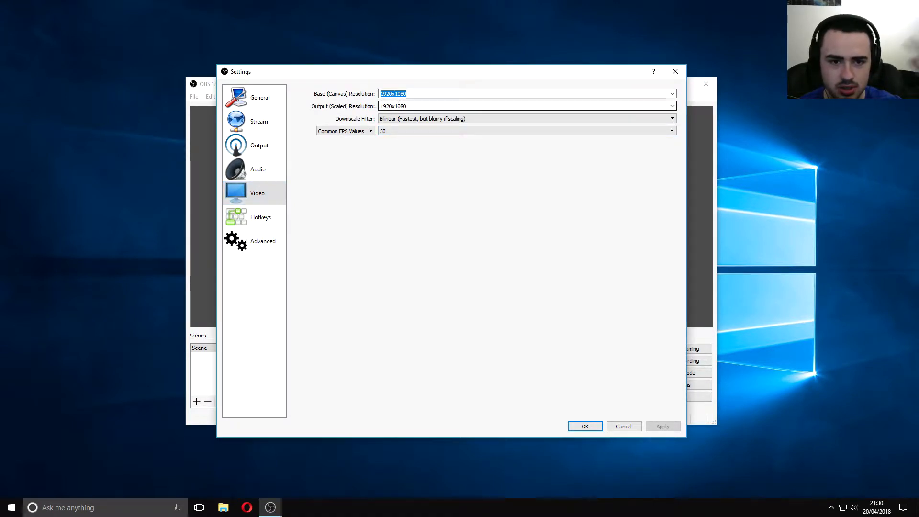
double_click(380, 105)
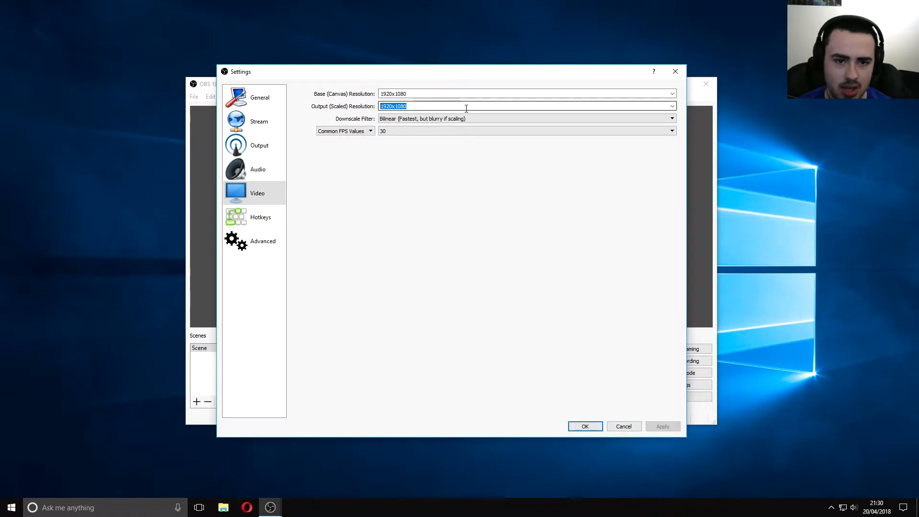
- Review the downscale filter choices, picking Bilinear, and look through the common FPS values
left_click(408, 119)
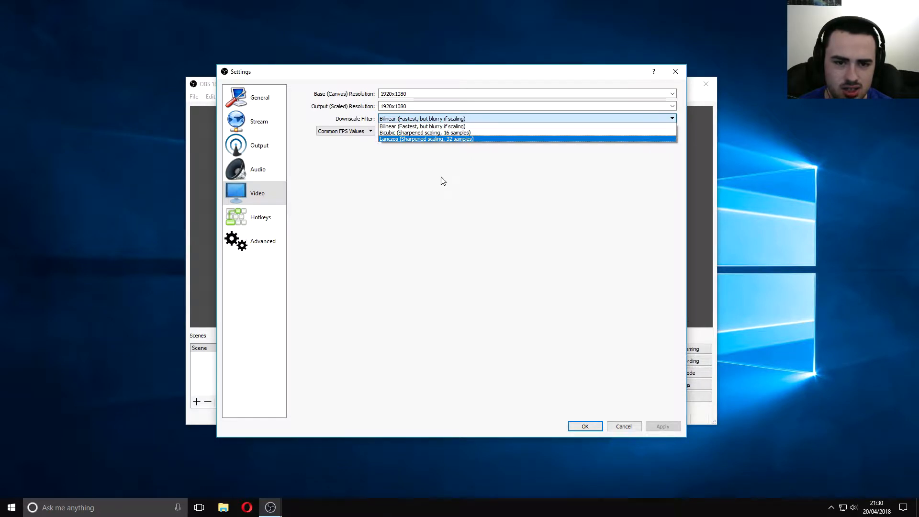
left_click(421, 126)
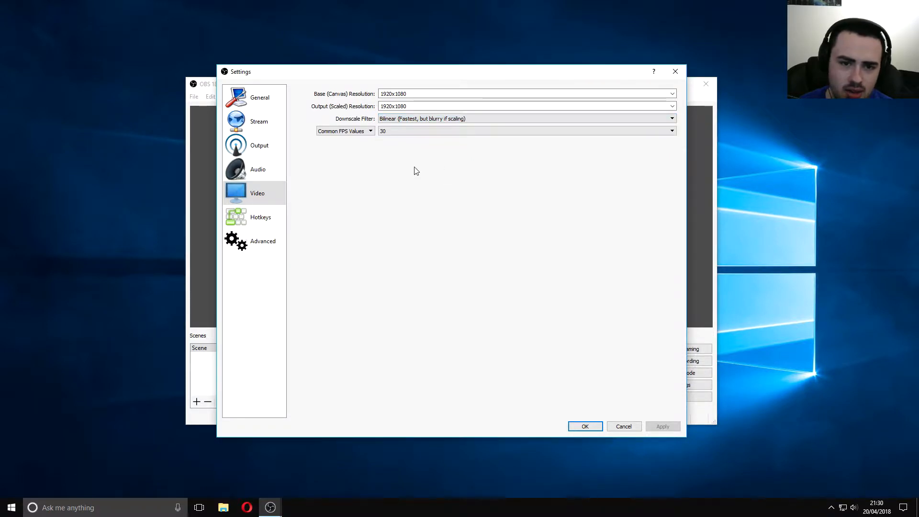
left_click(402, 133)
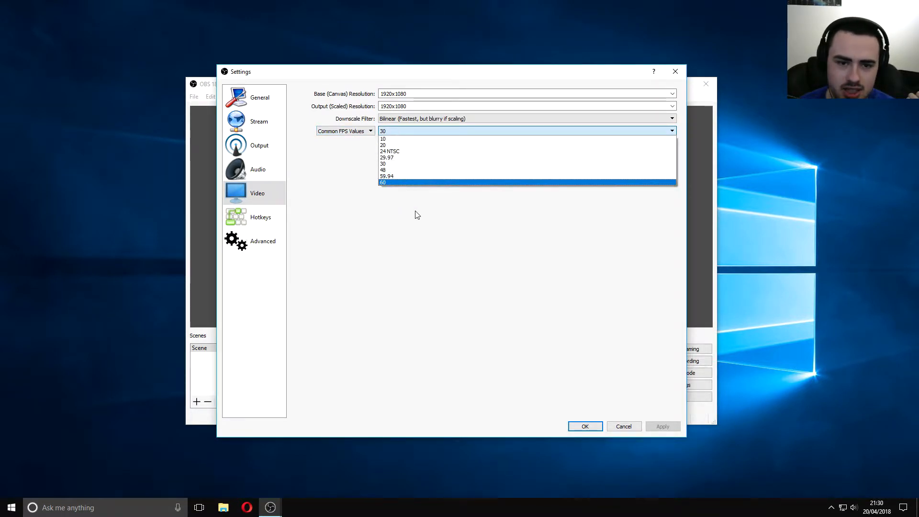
left_click(416, 211)
left_click(406, 132)
left_click(424, 217)
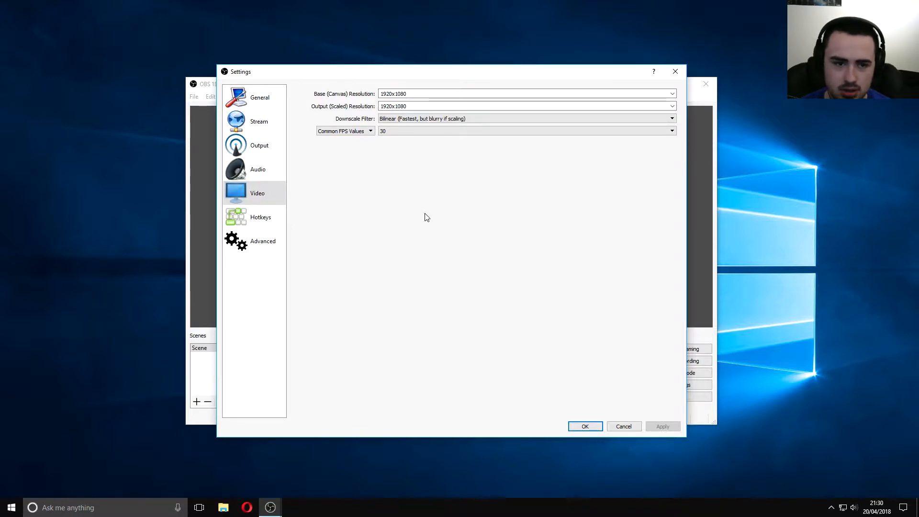
- Recheck the frame rate in the Video settings and bring up the Output settings
left_click_drag(485, 73, 483, 78)
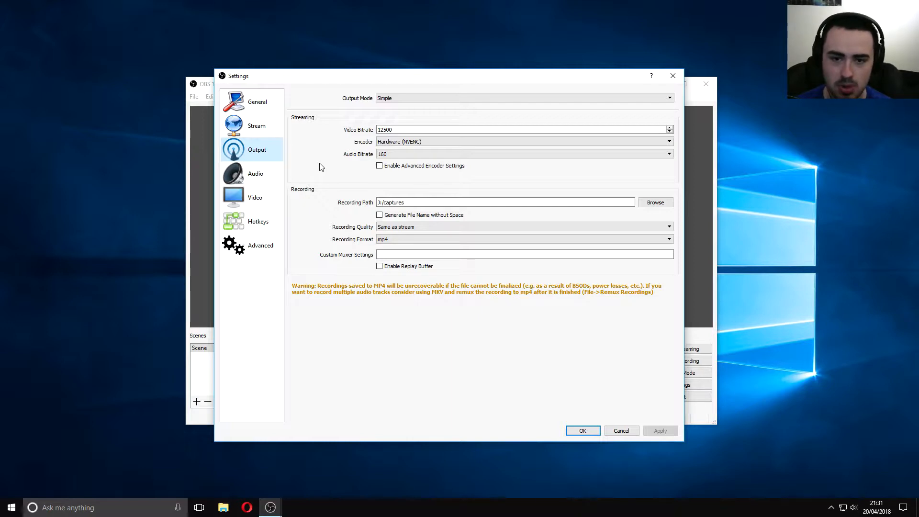
left_click(260, 196)
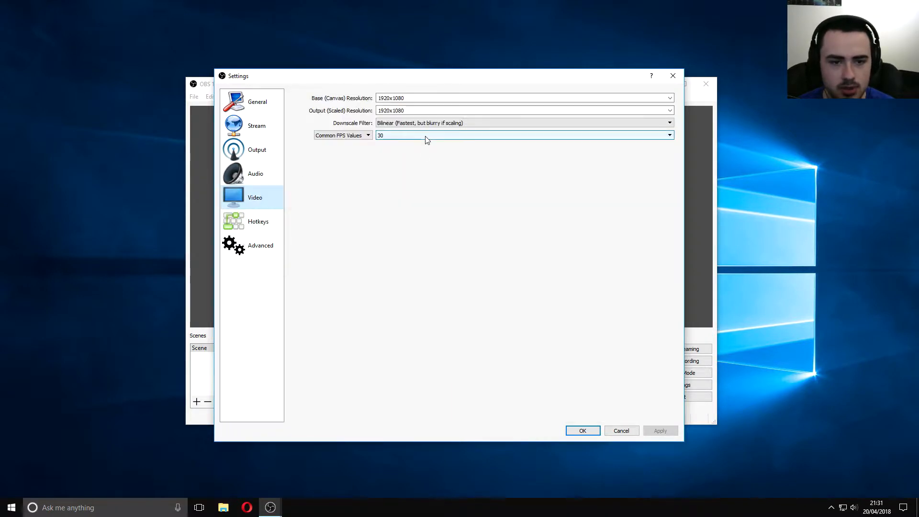
left_click(252, 148)
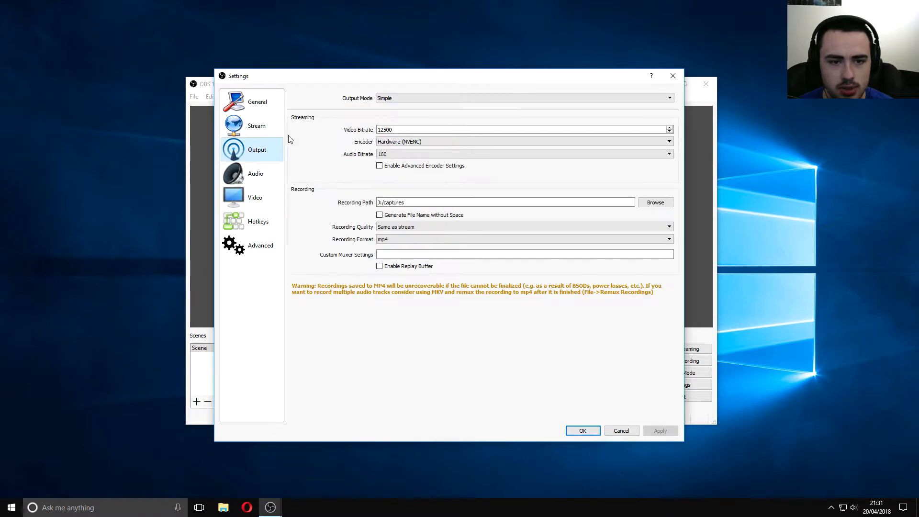
- Look through the streaming, recording and audio options of the Advanced output mode and return the mode to Simple
left_click(385, 100)
left_click(386, 111)
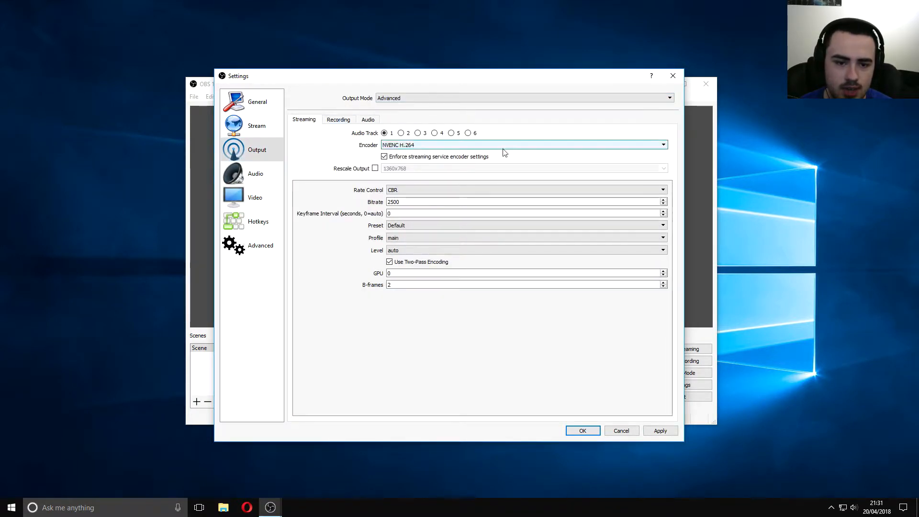
left_click(345, 121)
left_click(368, 119)
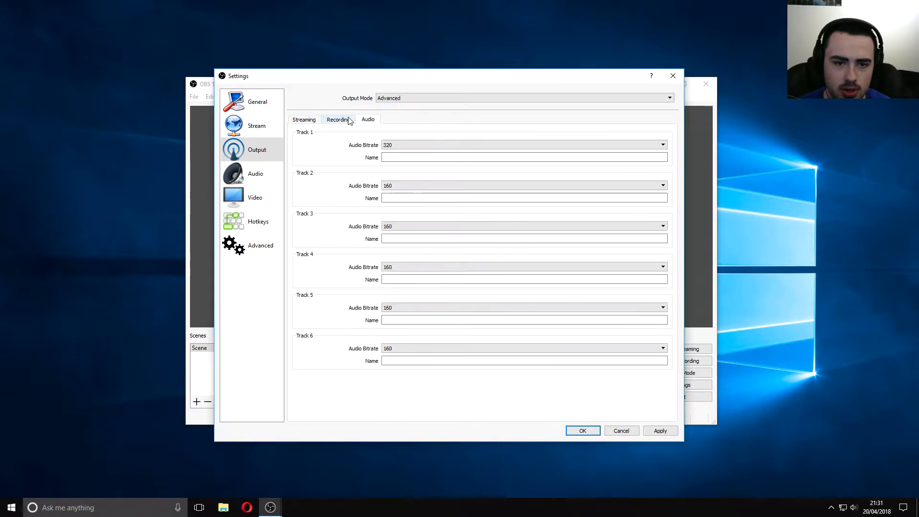
left_click(305, 120)
left_click(379, 98)
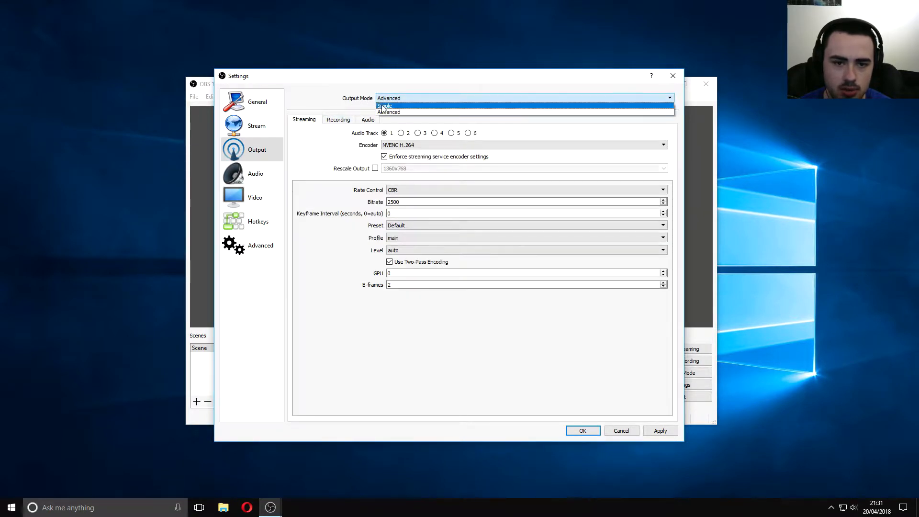
left_click(385, 104)
- Examine the streaming video bitrate and the available encoder and audio bitrate choices in Simple output mode
left_click(401, 132)
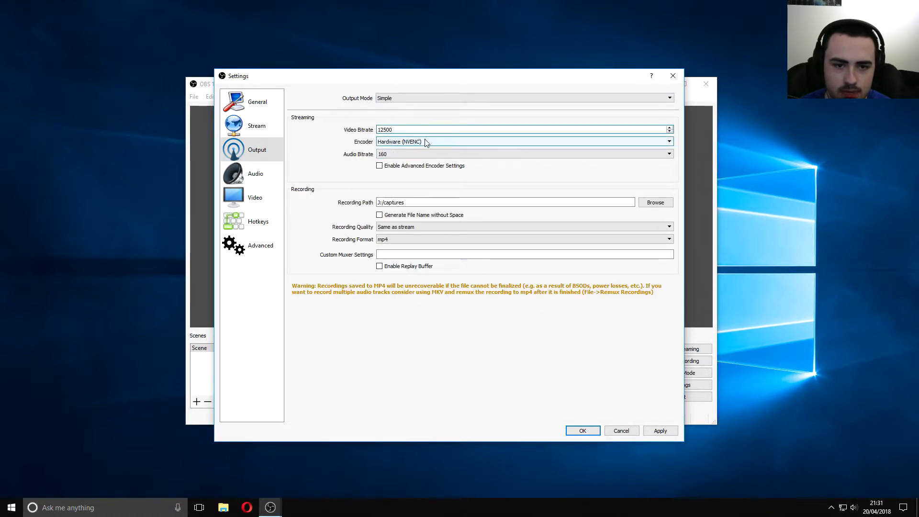
left_click(425, 144)
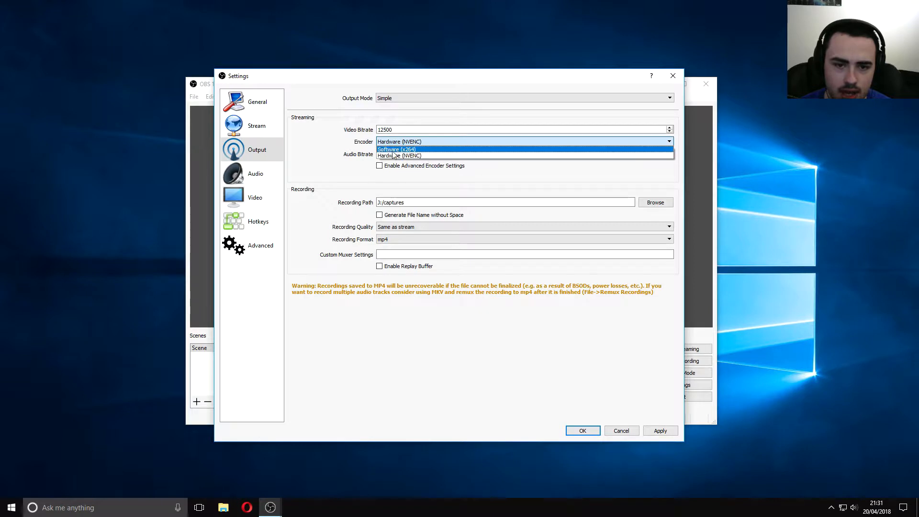
left_click(475, 167)
left_click(423, 143)
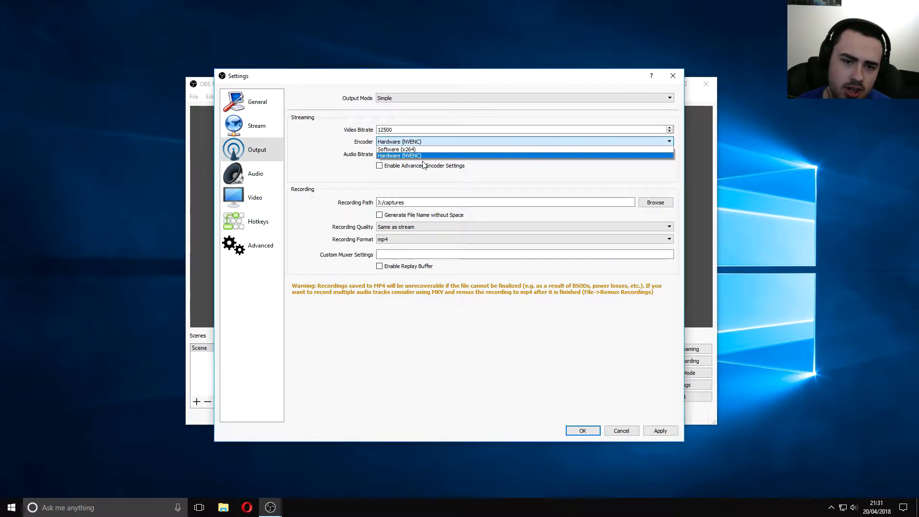
left_click(451, 173)
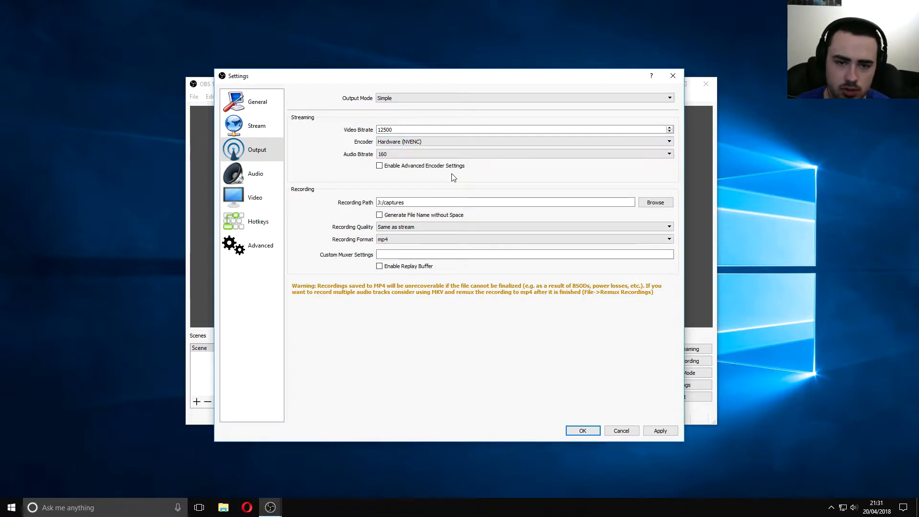
left_click(414, 156)
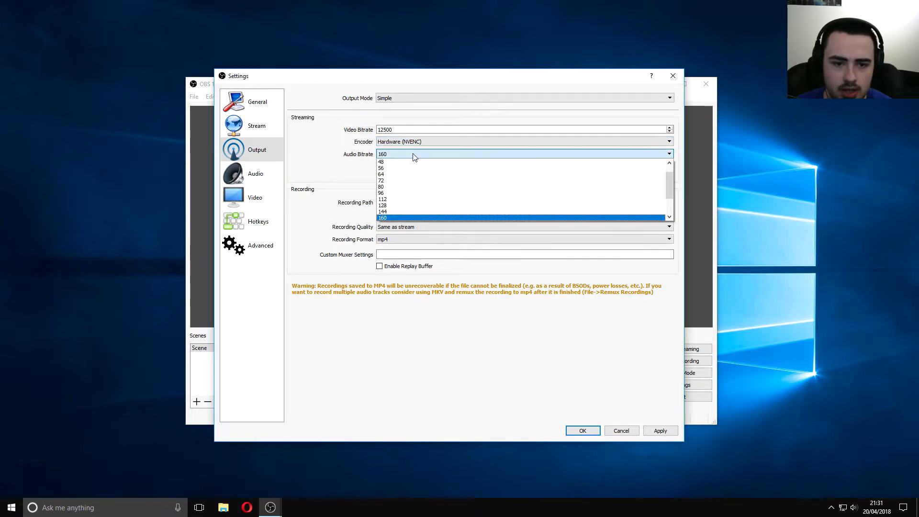
left_click(355, 173)
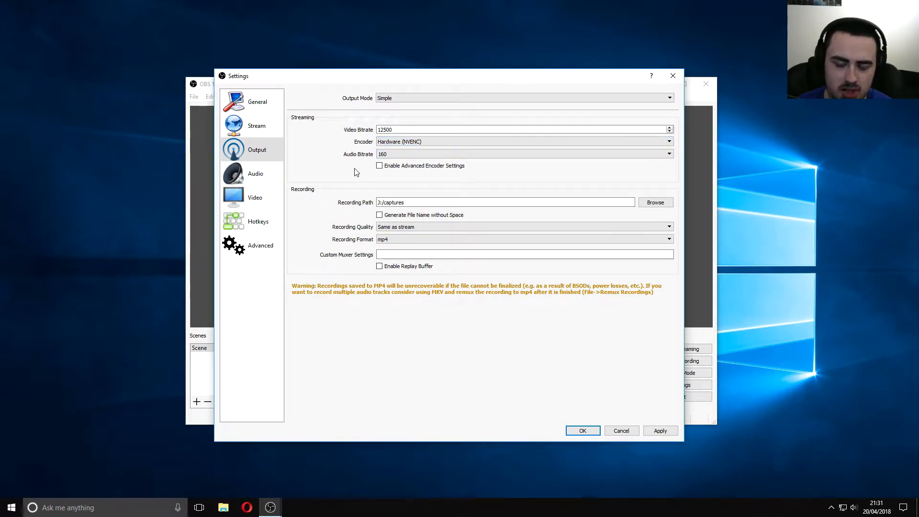
- Check the recording path and browse the J: drive and its captures folder without choosing a new directory
left_click_drag(431, 201, 370, 200)
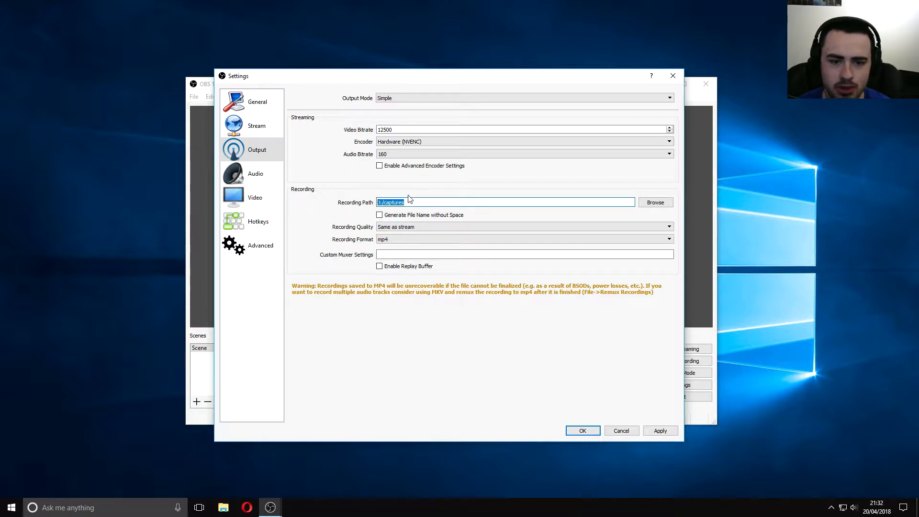
left_click(381, 199)
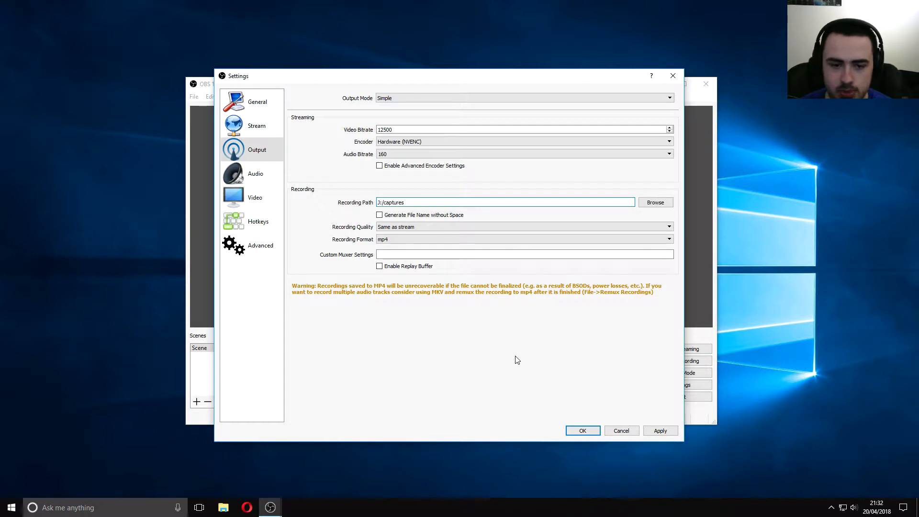
left_click(649, 205)
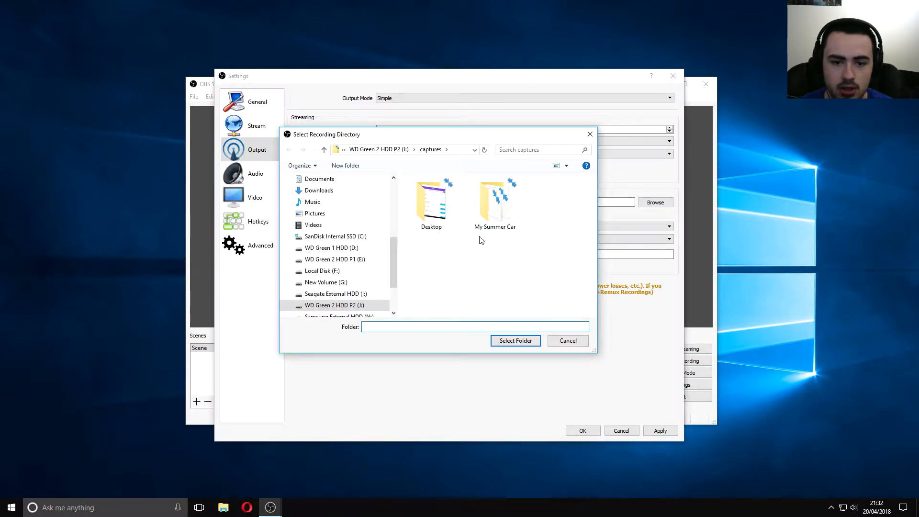
mouse_move(388, 266)
left_mouse_down()
mouse_move(396, 235)
mouse_move(395, 272)
mouse_move(394, 260)
left_mouse_up()
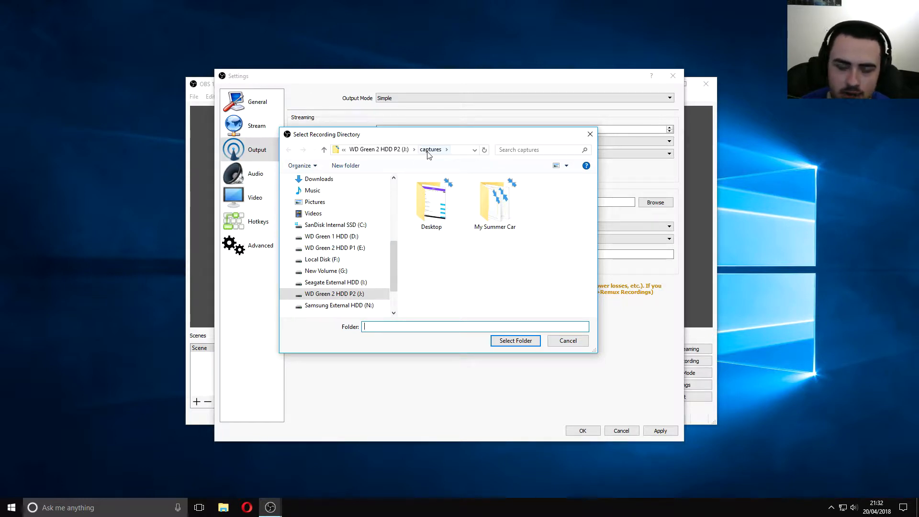
left_click(431, 270)
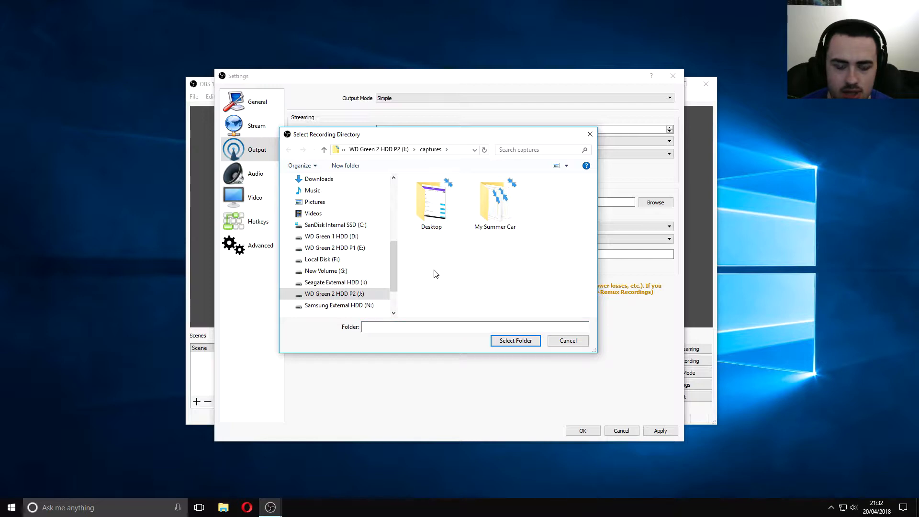
left_click(391, 151)
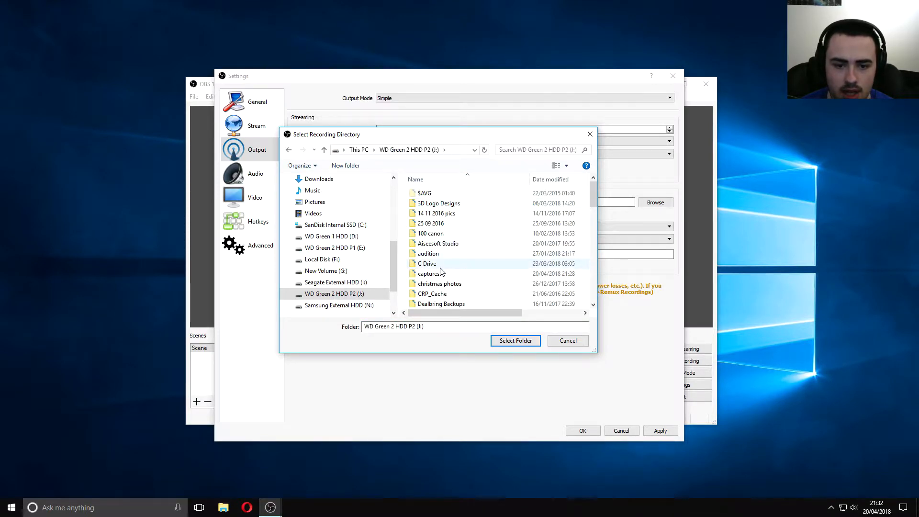
double_click(440, 278)
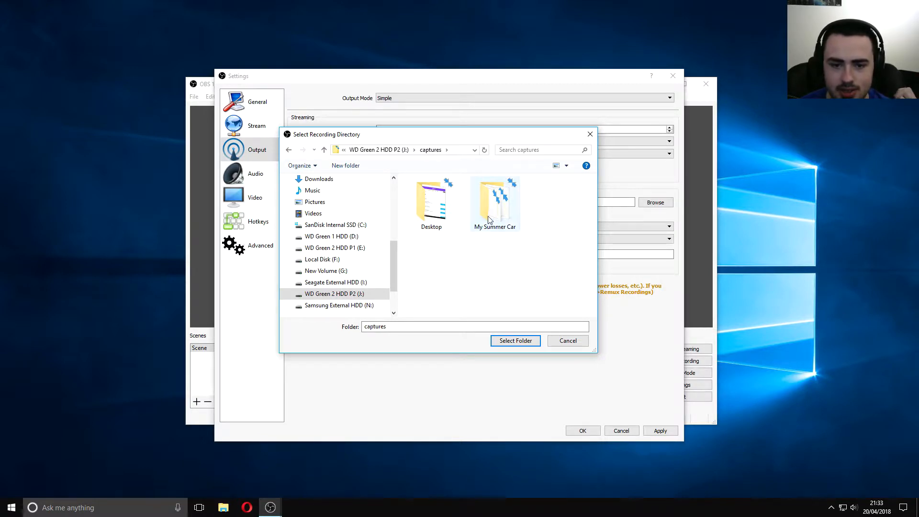
left_click(571, 344)
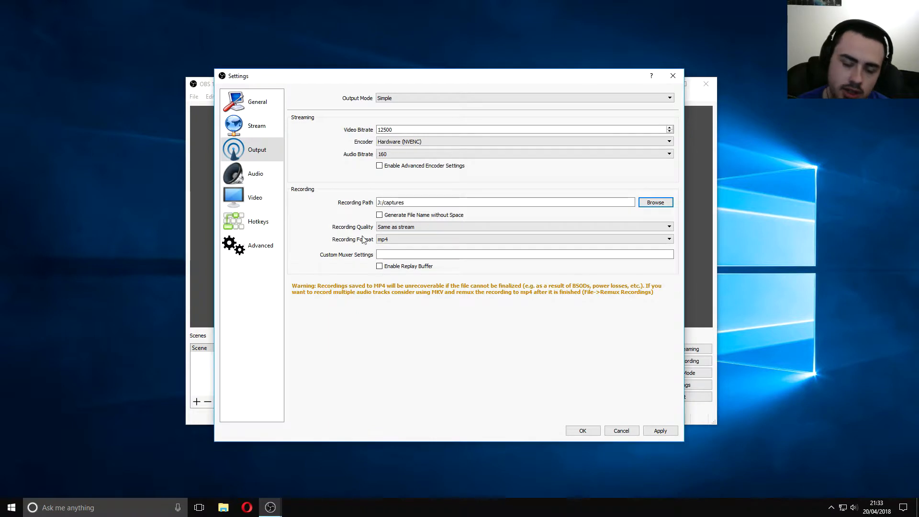
- Review the recording quality choices, picking Same as stream, and check the recording format options
left_click(409, 228)
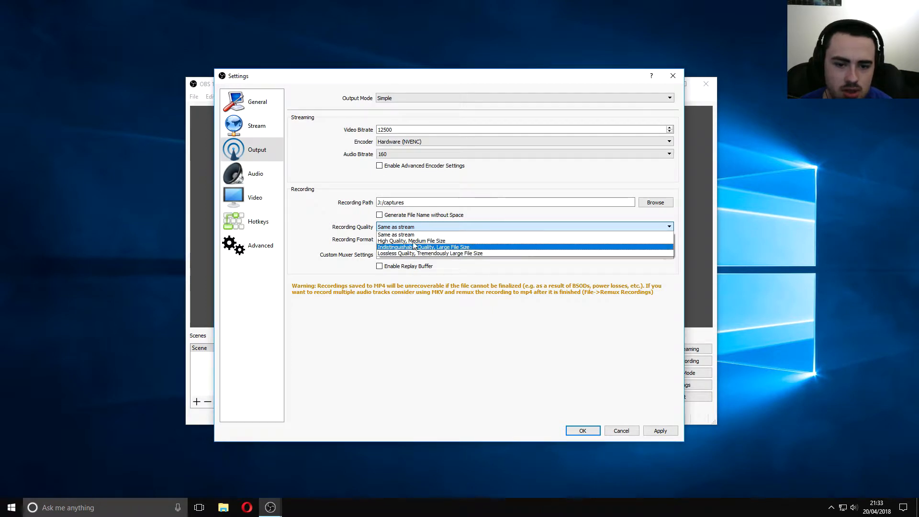
left_click(385, 233)
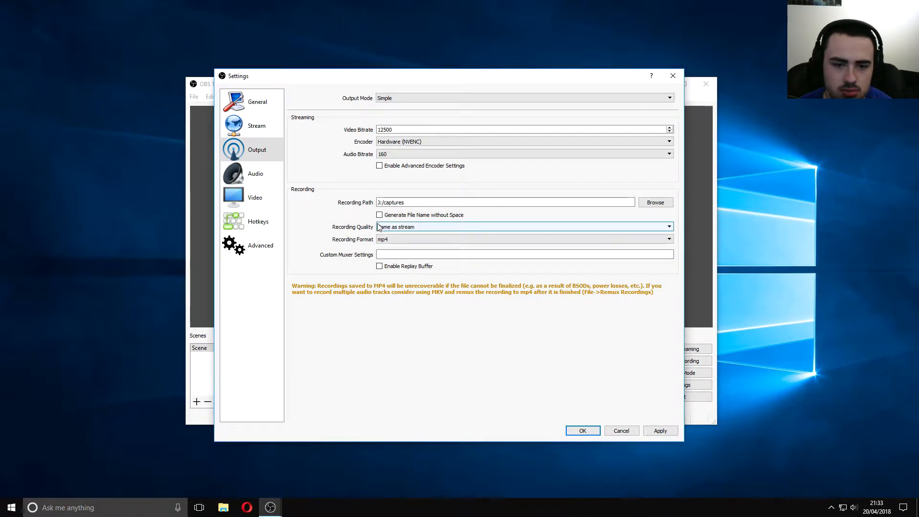
left_click(395, 244)
left_click(451, 318)
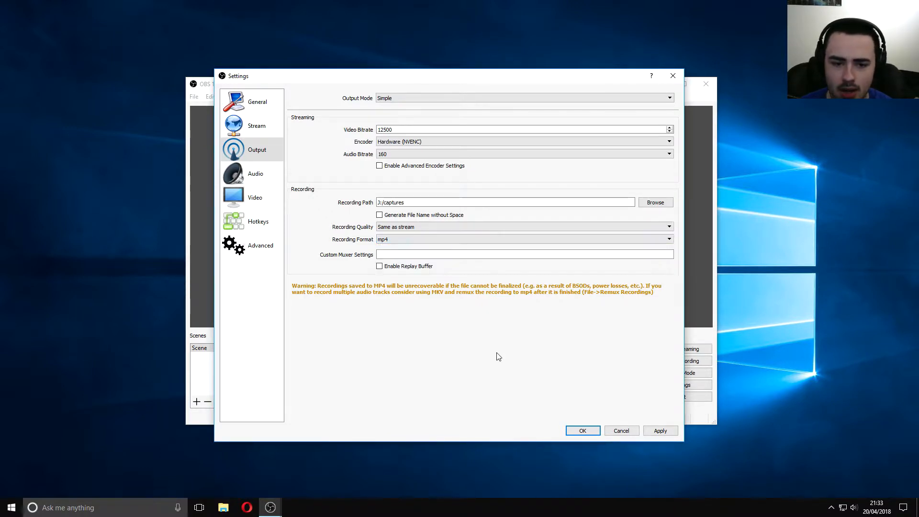
- Review the recording format choices, keeping mp4, and look over the audio settings
left_click(609, 240)
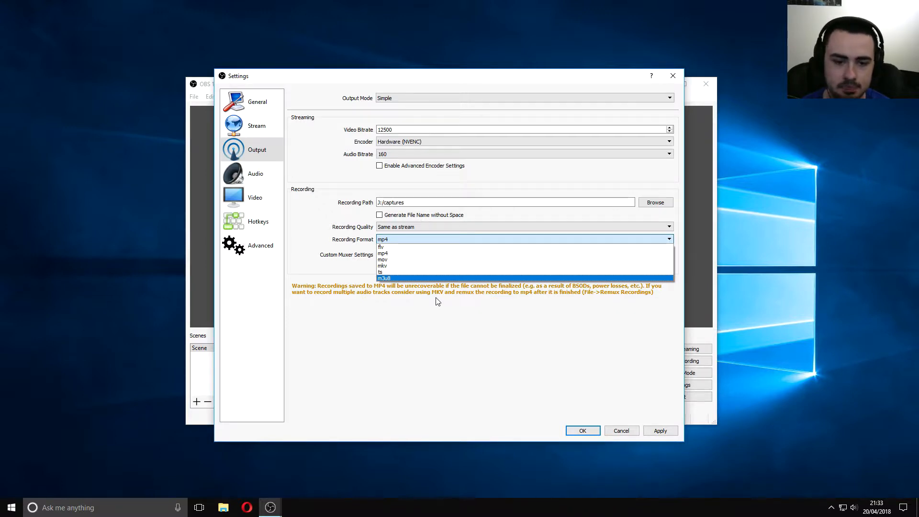
left_click(343, 245)
left_click(393, 239)
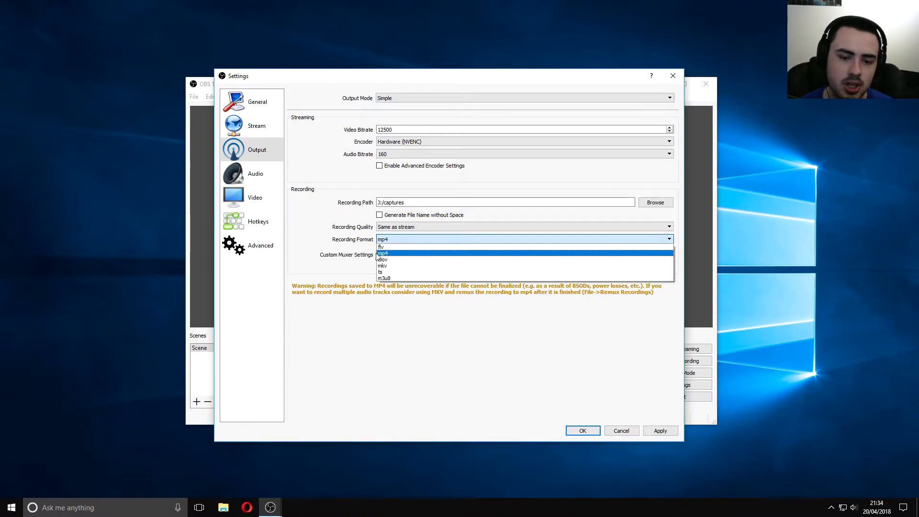
left_click(399, 254)
left_click(392, 240)
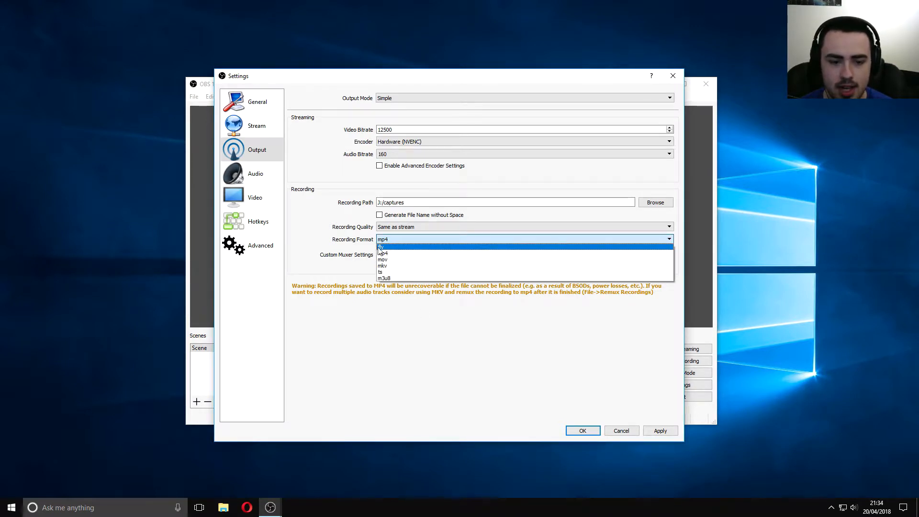
left_click(354, 264)
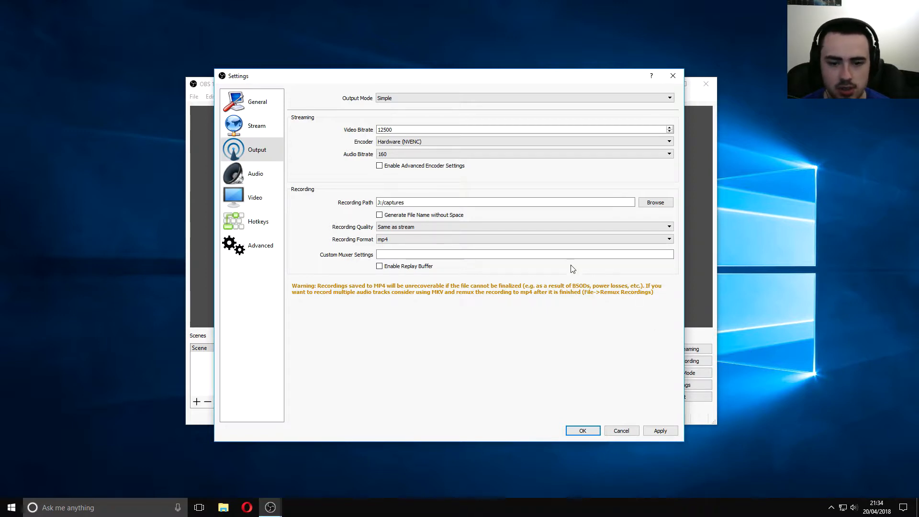
left_click(561, 238)
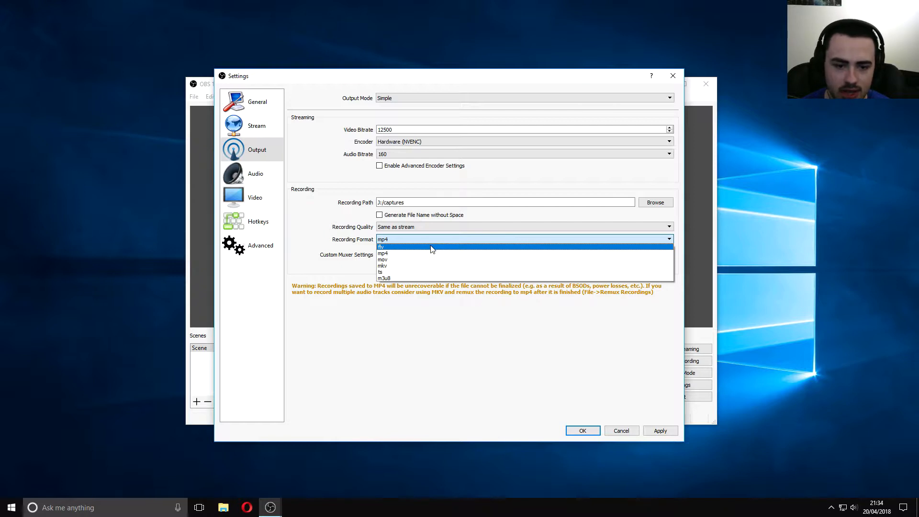
left_click(432, 362)
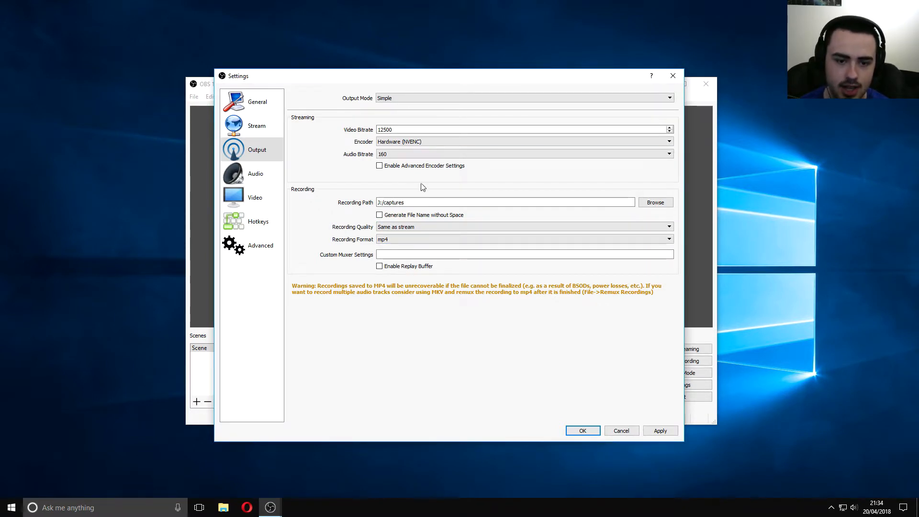
left_click(266, 173)
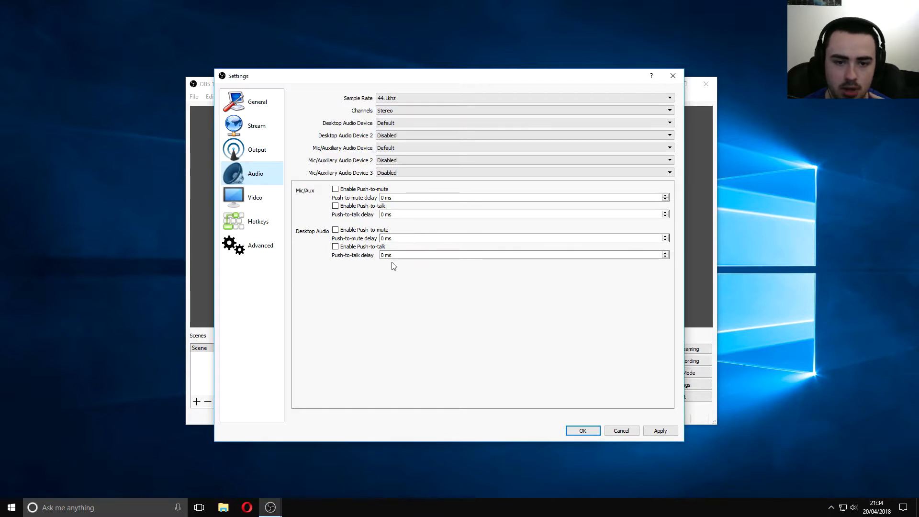
- Assign the hotkey Ctrl + = to Start Recording and Ctrl + - to Stop Recording
left_click(249, 221)
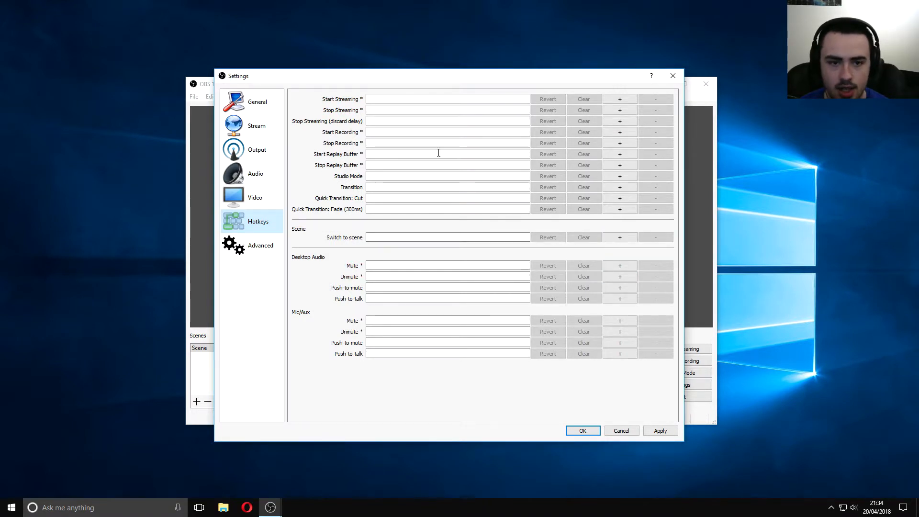
mouse_move(348, 138)
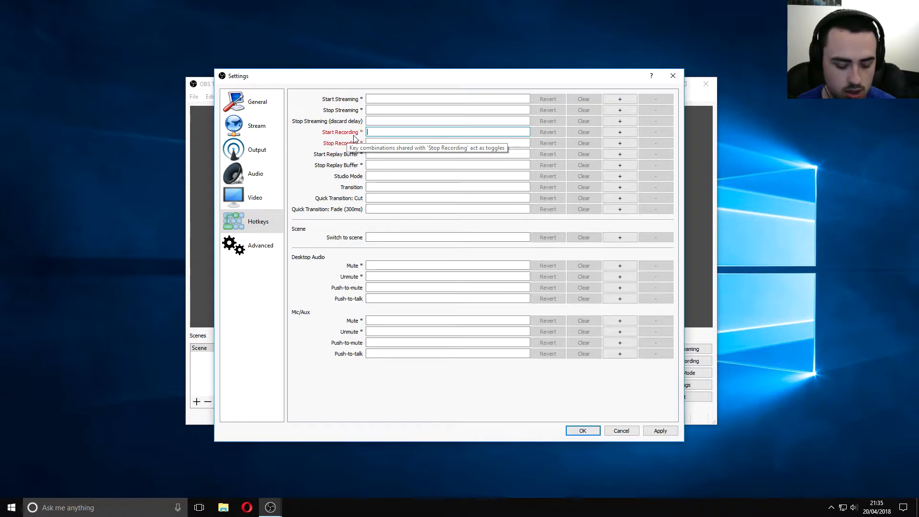
key("ctrl")
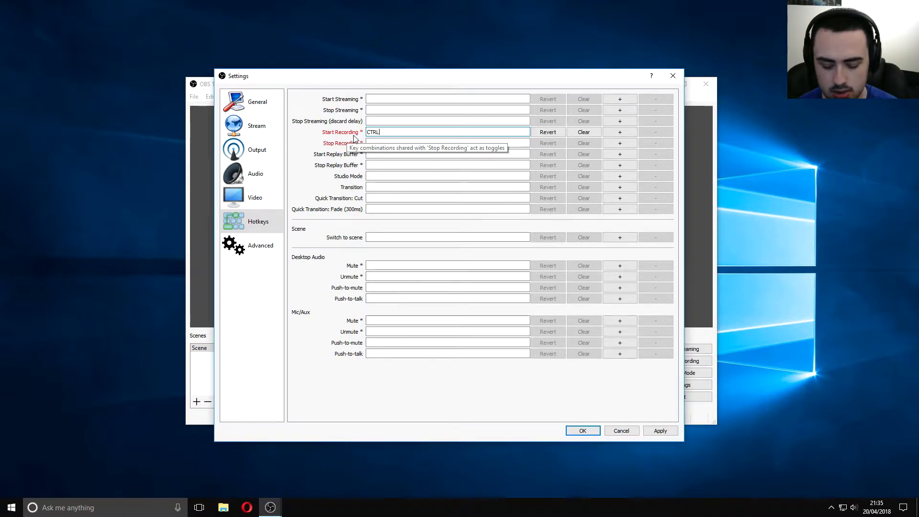
key("ctrl+equal")
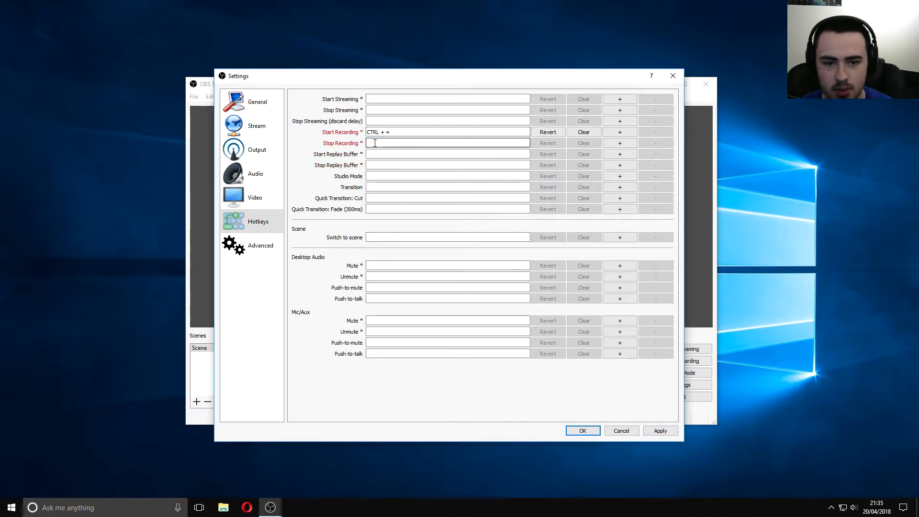
left_click(374, 143)
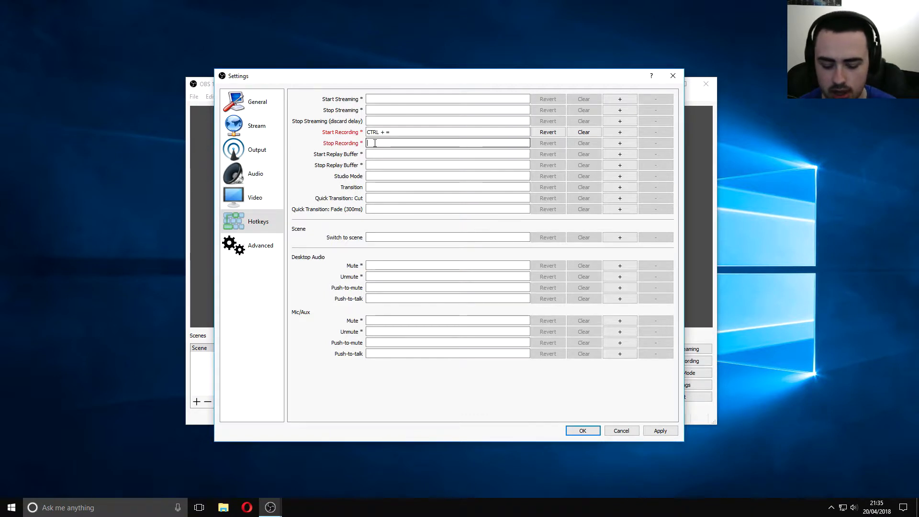
key("ctrl")
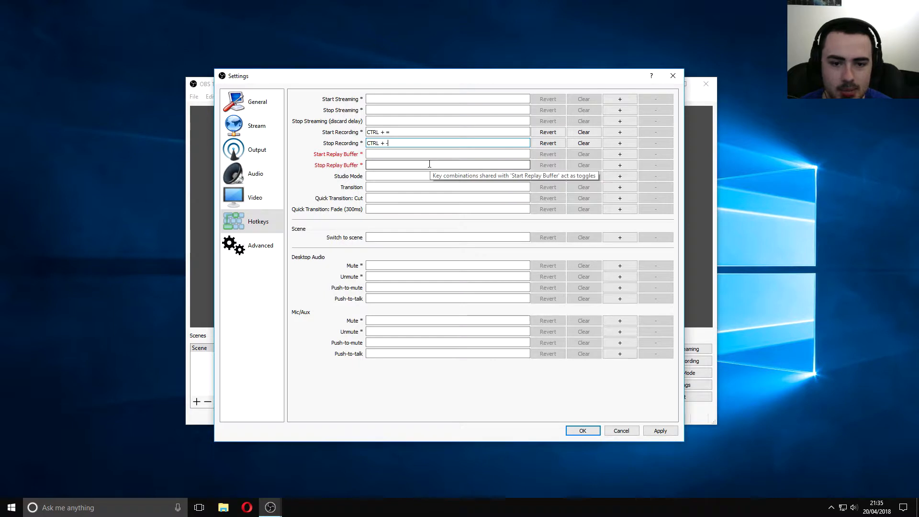
- Clear the hotkeys assigned to Start Recording and Stop Recording
left_click(394, 154)
left_click(400, 143)
left_click_drag(401, 143, 354, 149)
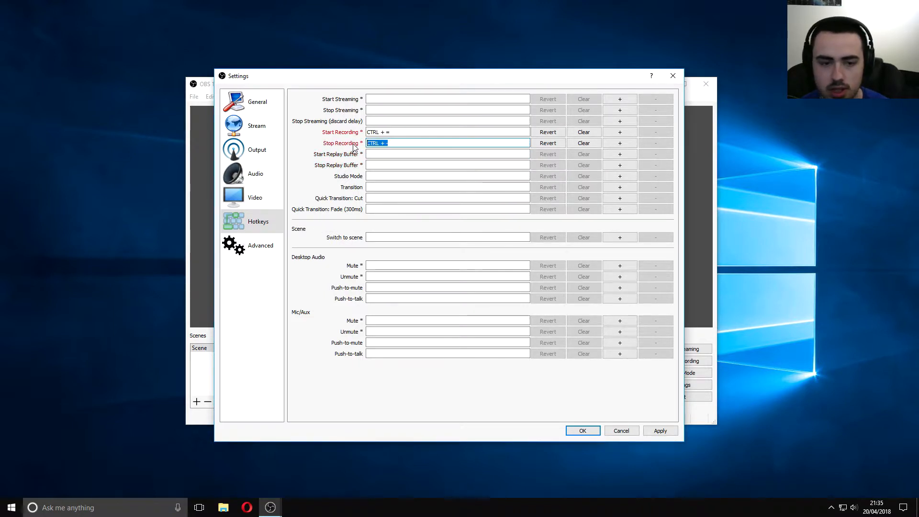
key("BackSpace")
left_click(393, 134)
key("BackSpace")
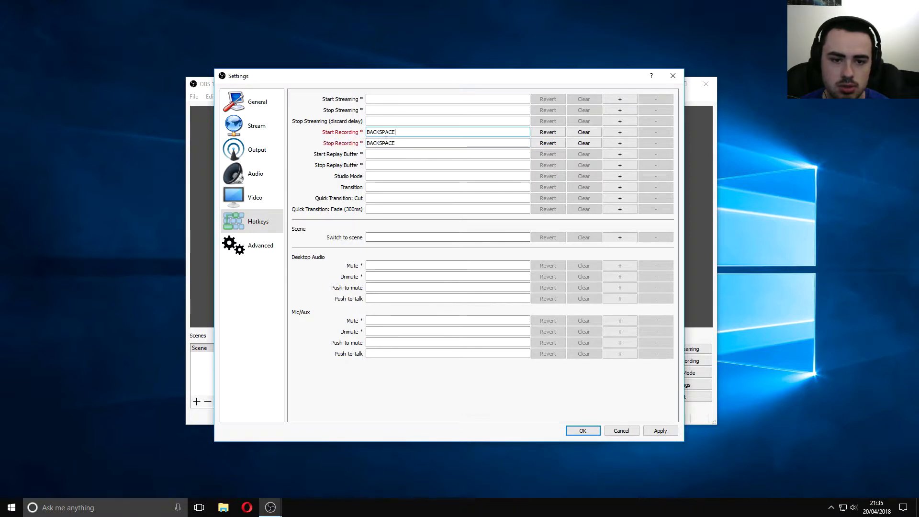
left_click(583, 132)
left_click(587, 144)
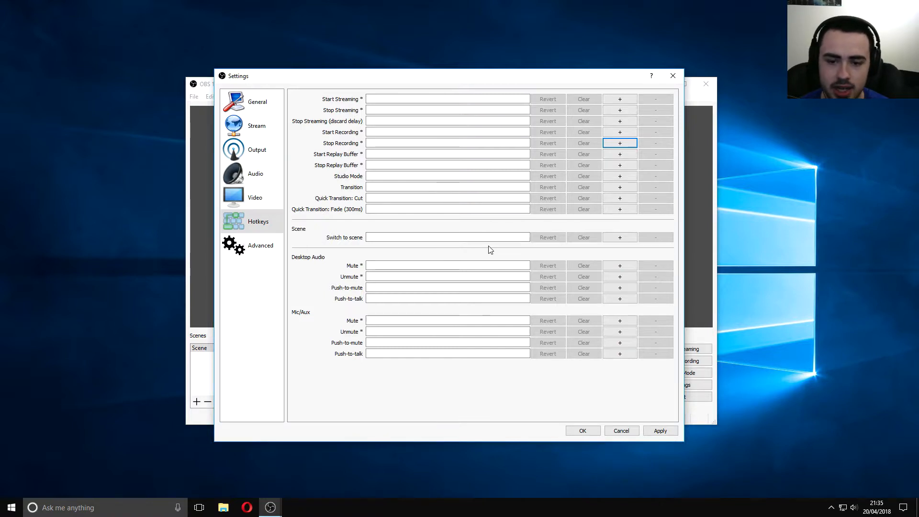
- Look at the advanced settings, then apply the settings and close the Settings window
left_click(258, 244)
left_click(655, 429)
left_click(582, 430)
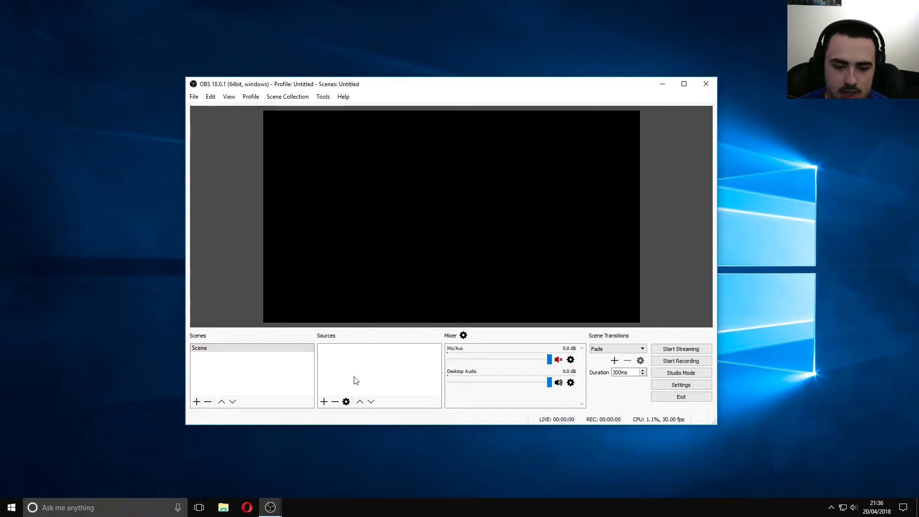
- Add a new Display Capture source for Display 0 (1920x1080) with the cursor captured
left_click(324, 402)
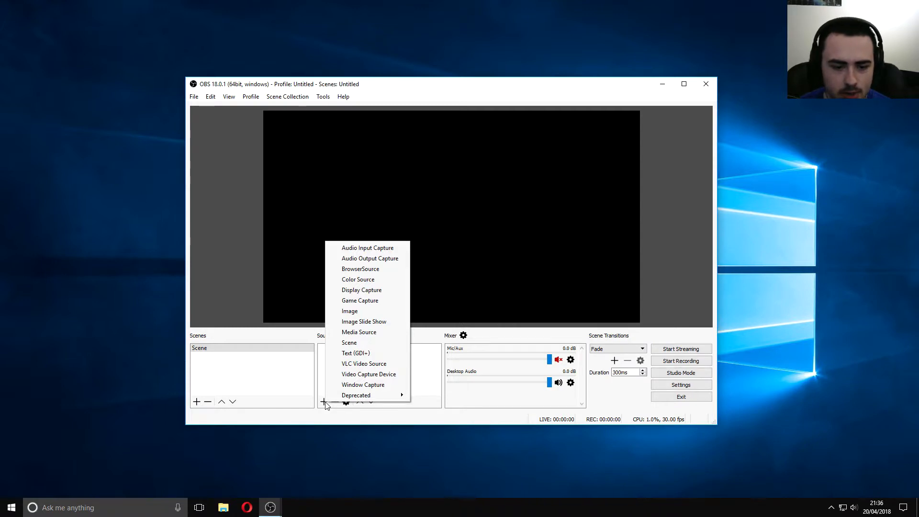
left_click(361, 290)
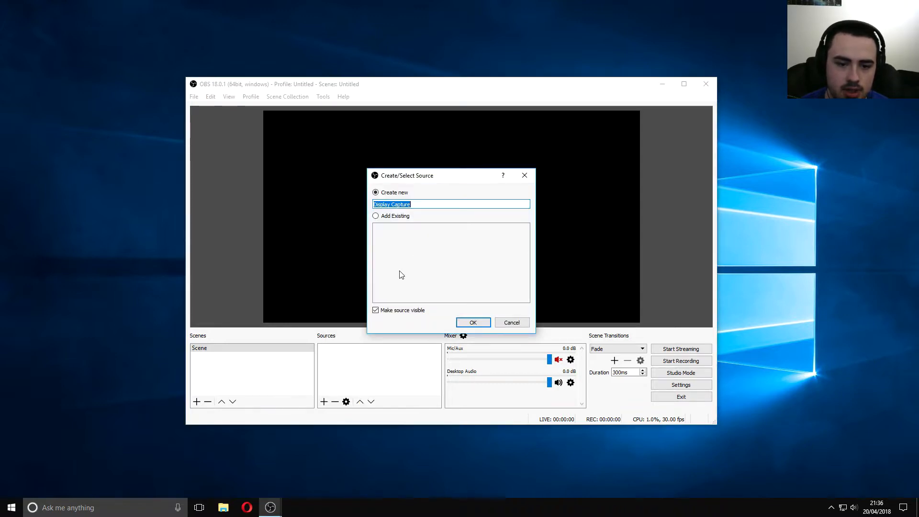
left_click(478, 323)
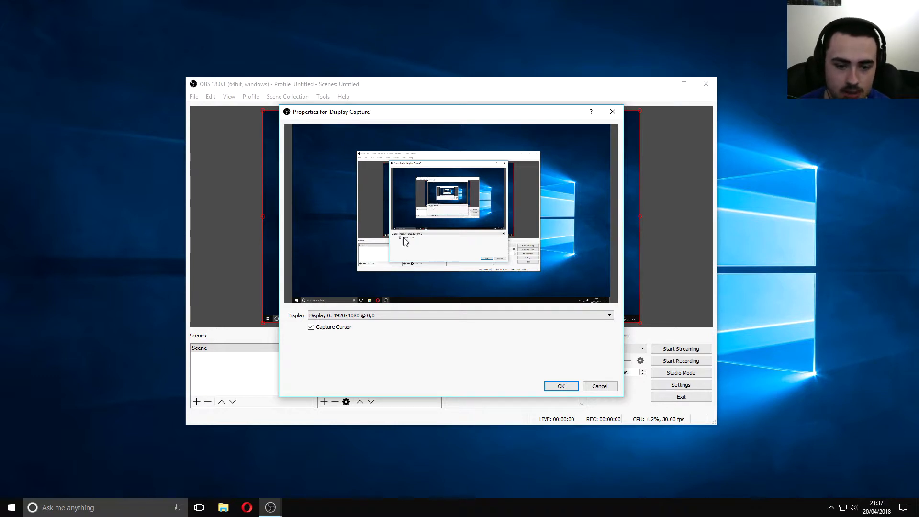
left_click(376, 315)
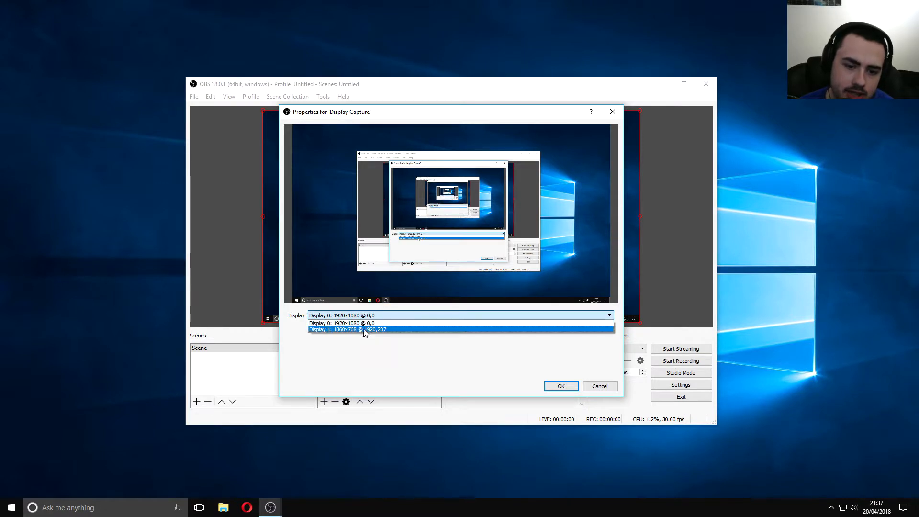
left_click(374, 345)
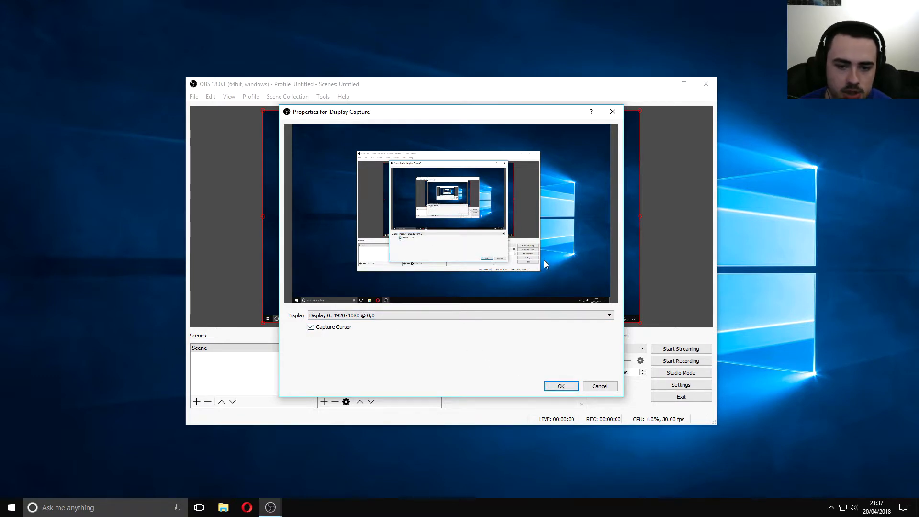
left_click(562, 387)
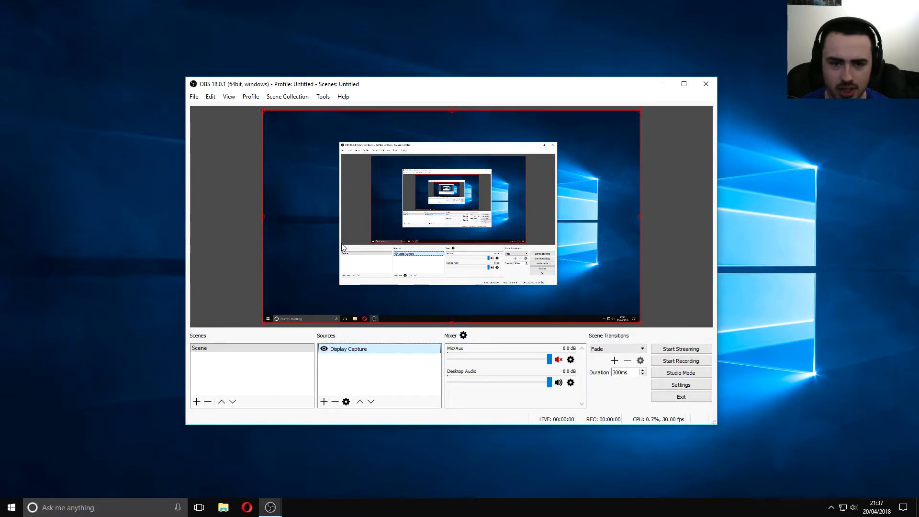
left_click_drag(510, 86, 493, 105)
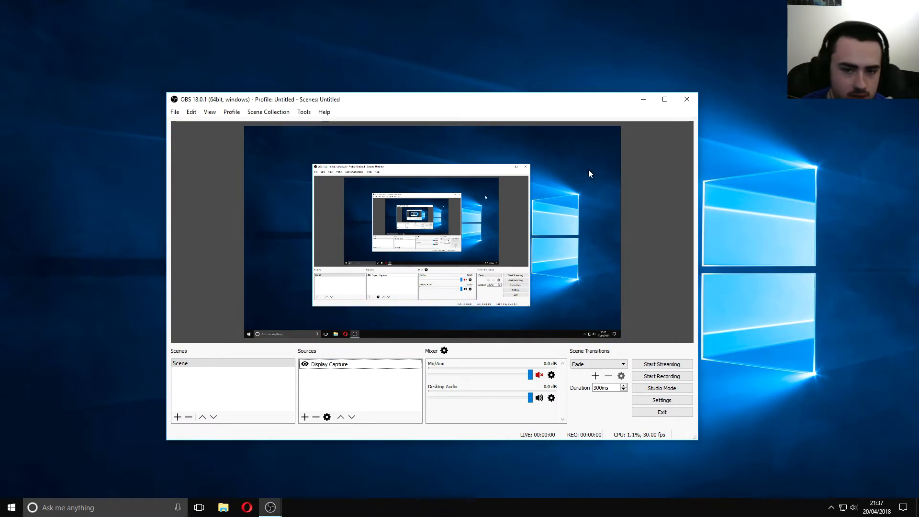
- Create a new Video Capture Device source using the Logitech HD Webcam C270
left_click(304, 417)
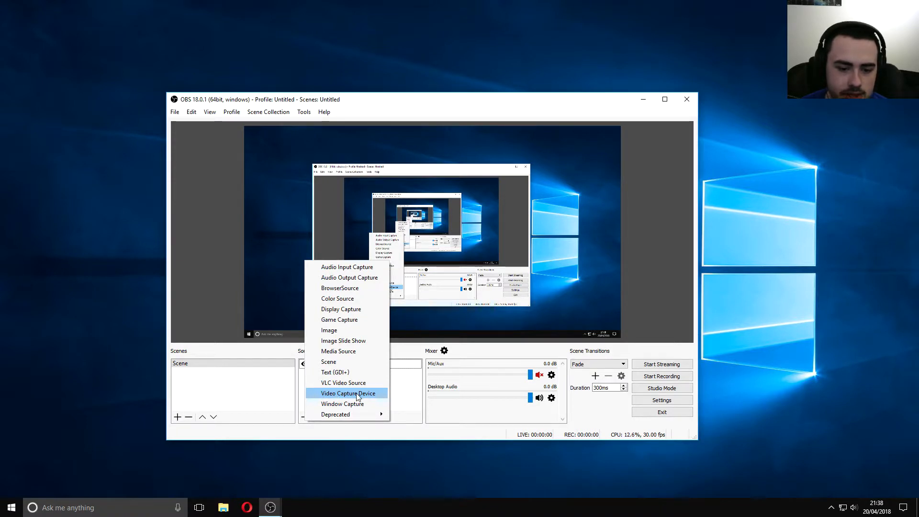
left_click(355, 395)
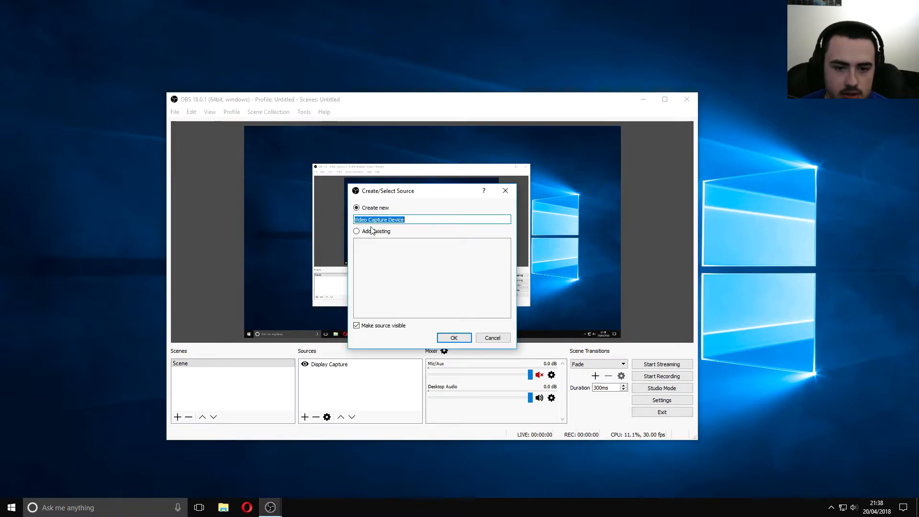
left_click(453, 337)
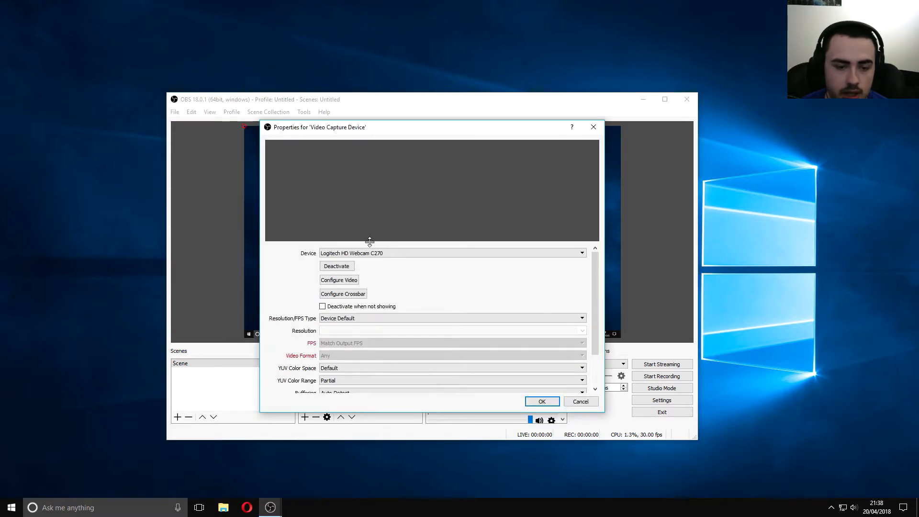
left_click(354, 253)
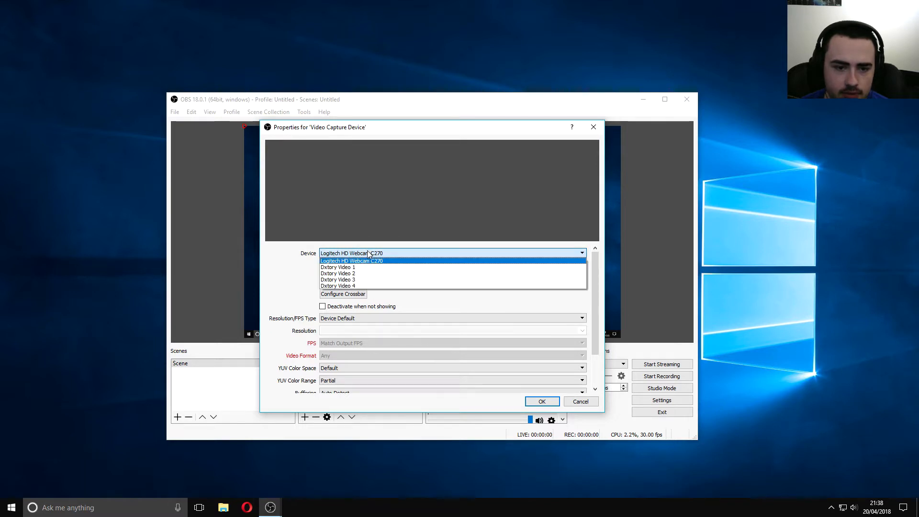
left_click(369, 261)
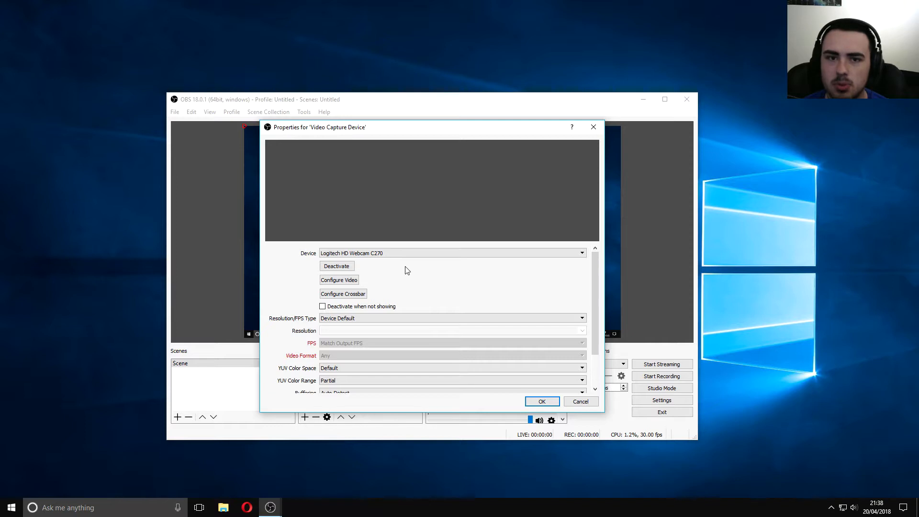
- Try Dxtory Video 1 as the capture device, and switch back to Logitech HD Webcam C270
left_click(376, 253)
left_click(373, 259)
left_click(372, 255)
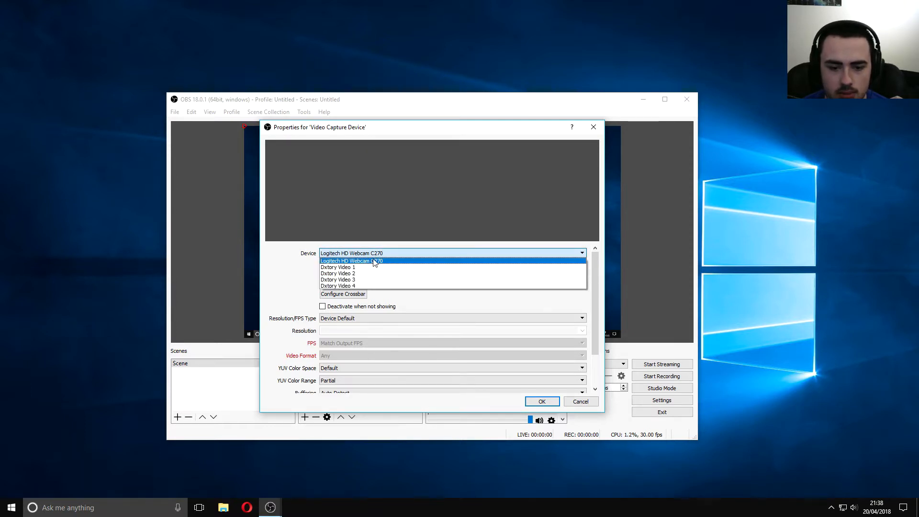
left_click(374, 261)
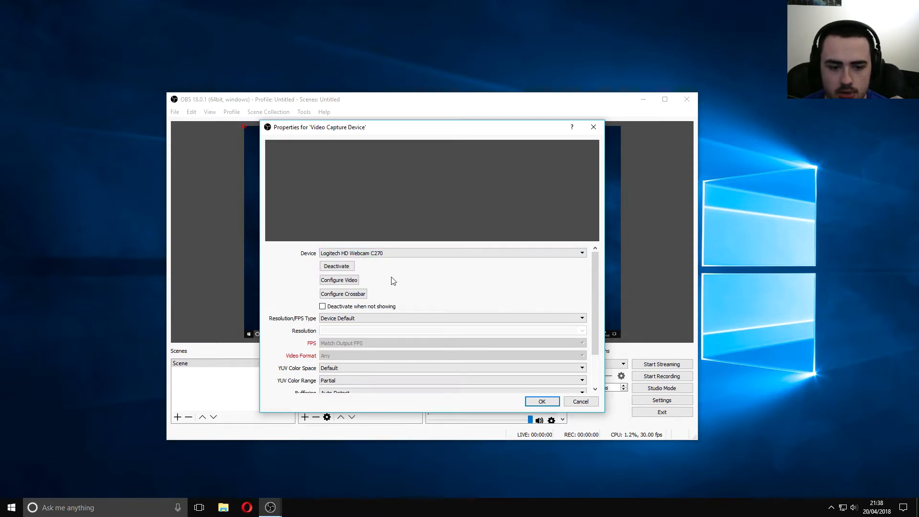
left_click(377, 253)
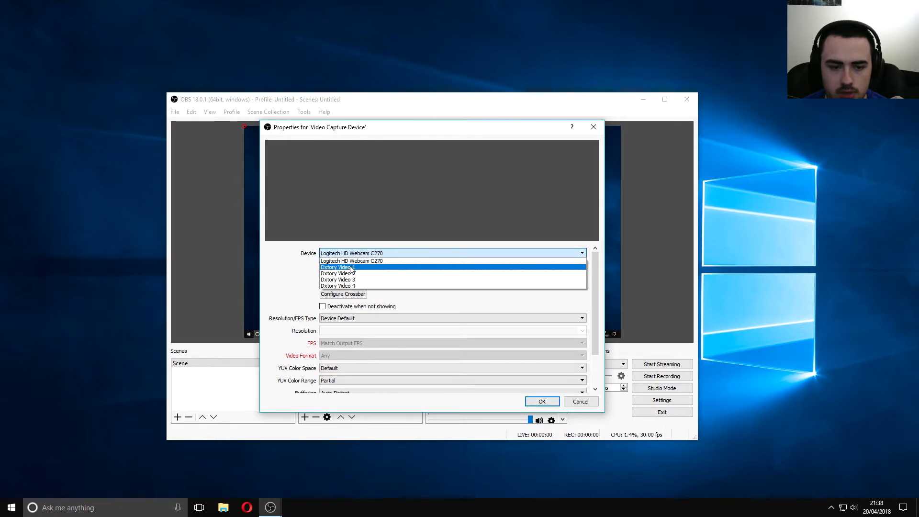
left_click(350, 268)
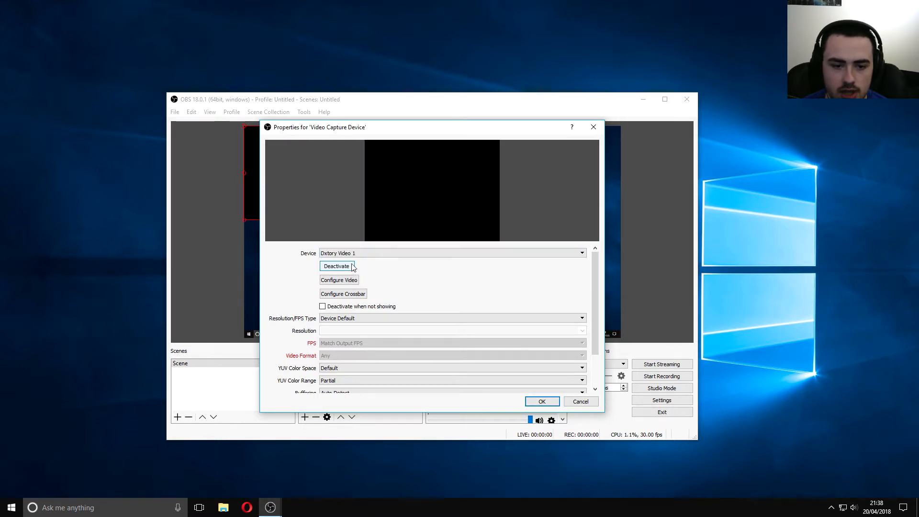
left_click(355, 253)
left_click(355, 262)
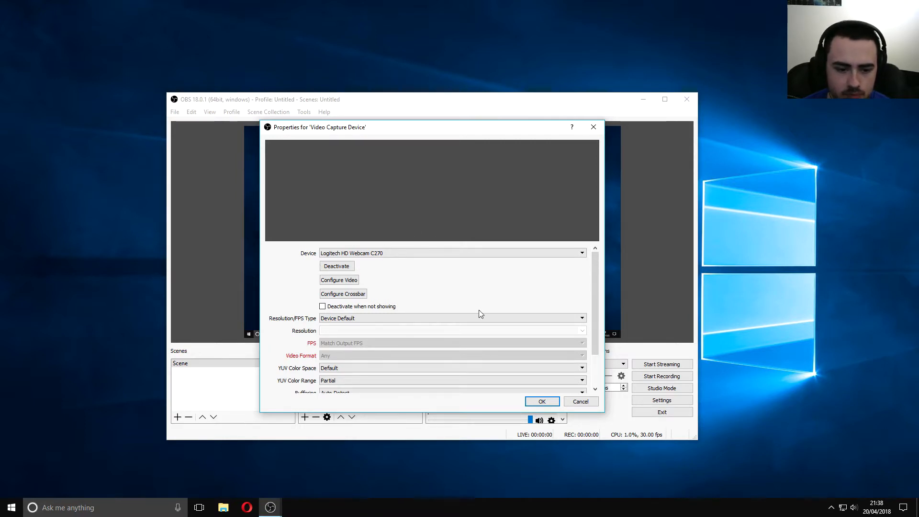
- Close the Video Capture Device properties and select the Display Capture source
mouse_move(393, 128)
left_mouse_down()
mouse_move(455, 128)
mouse_move(391, 134)
left_mouse_up()
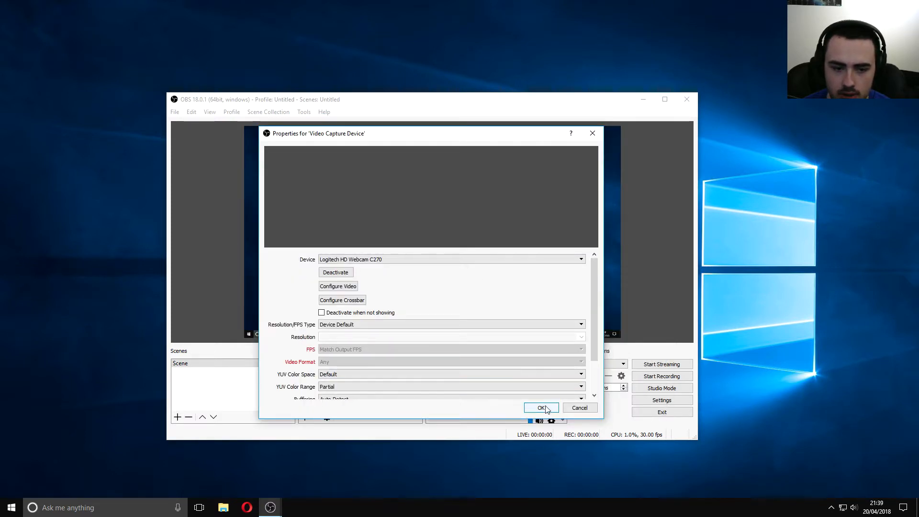
left_click(579, 408)
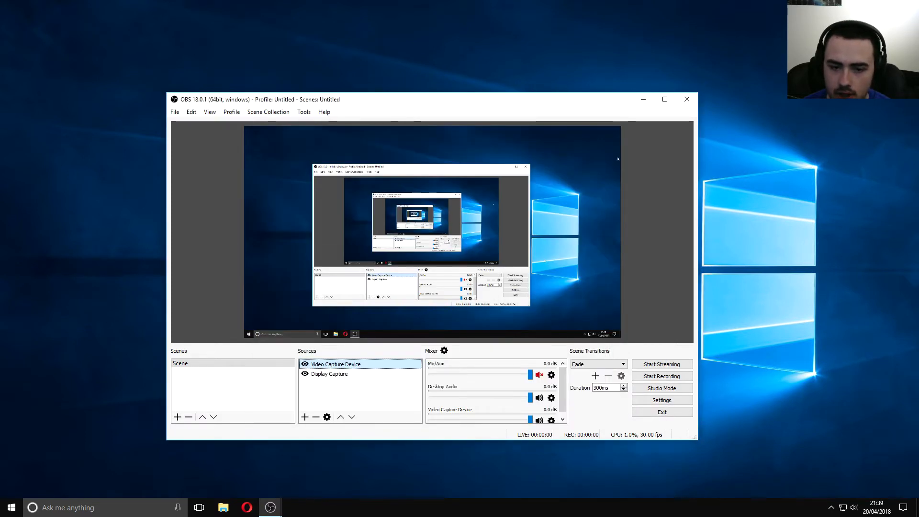
left_click(334, 376)
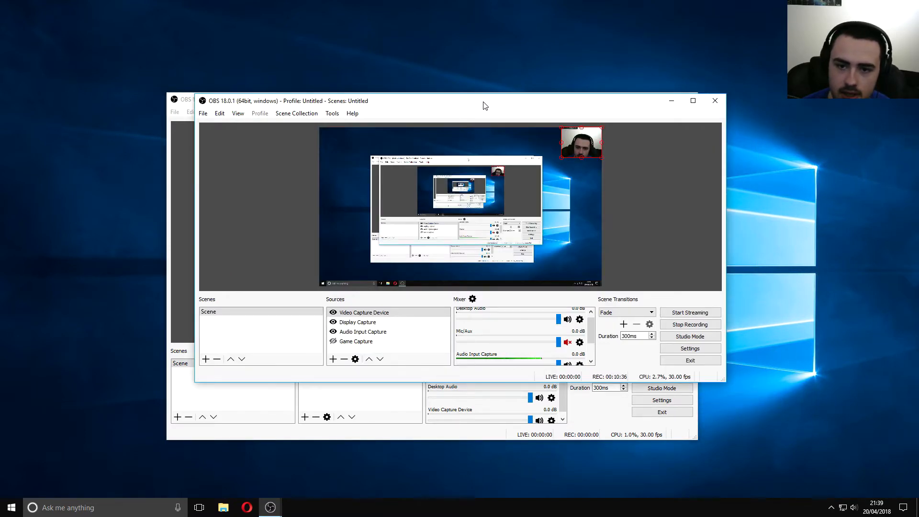
- Bring the OBS window that is recording onto this display, minimize the other OBS window, and make the recording window taller
left_click_drag(483, 106, 438, 135)
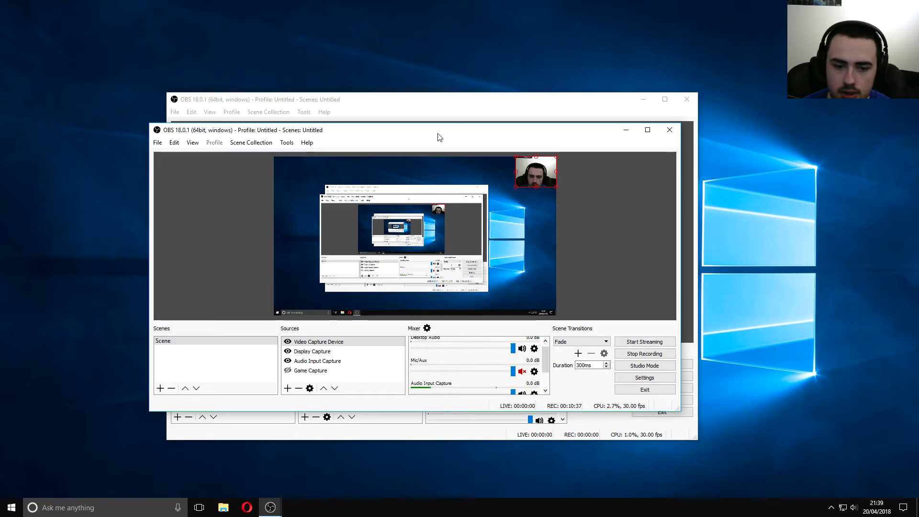
left_click(650, 103)
left_click_drag(539, 133, 564, 116)
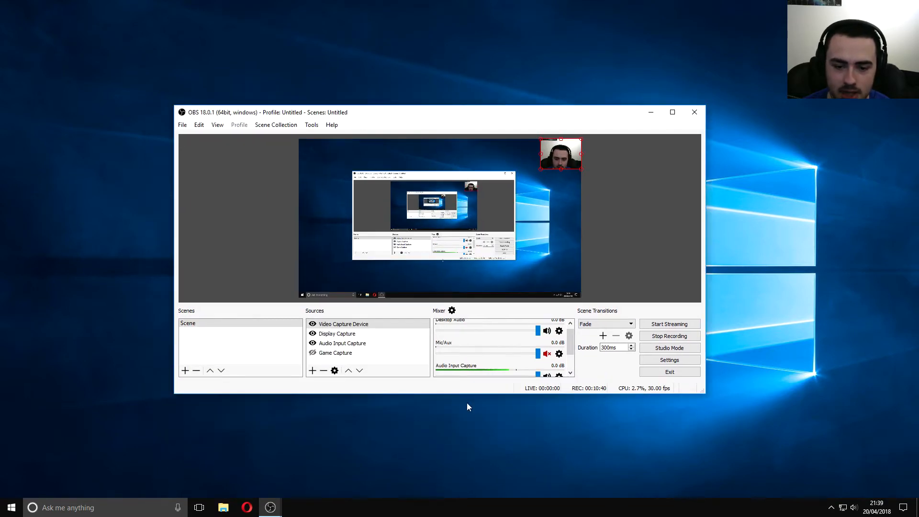
left_click_drag(468, 394, 473, 450)
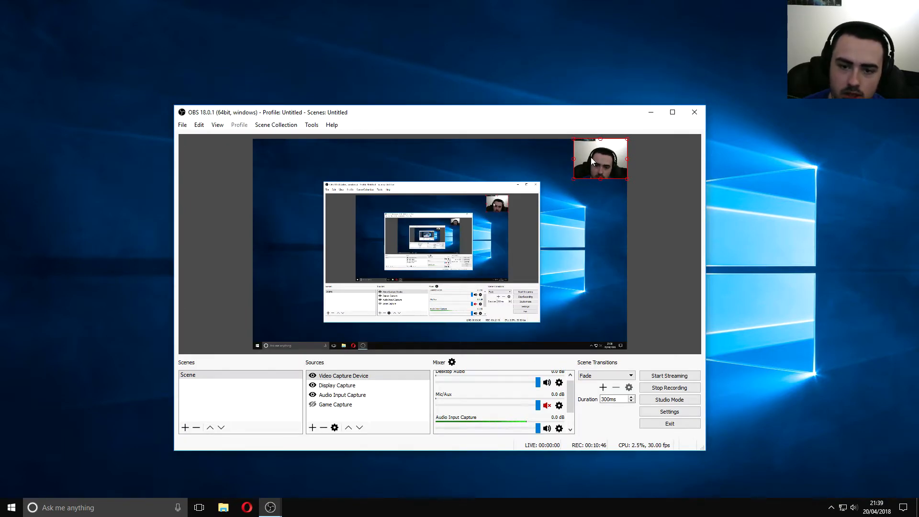
- Move and resize the webcam overlay in the preview, and place it in the canvas's upper-right corner
left_click_drag(590, 157, 460, 217)
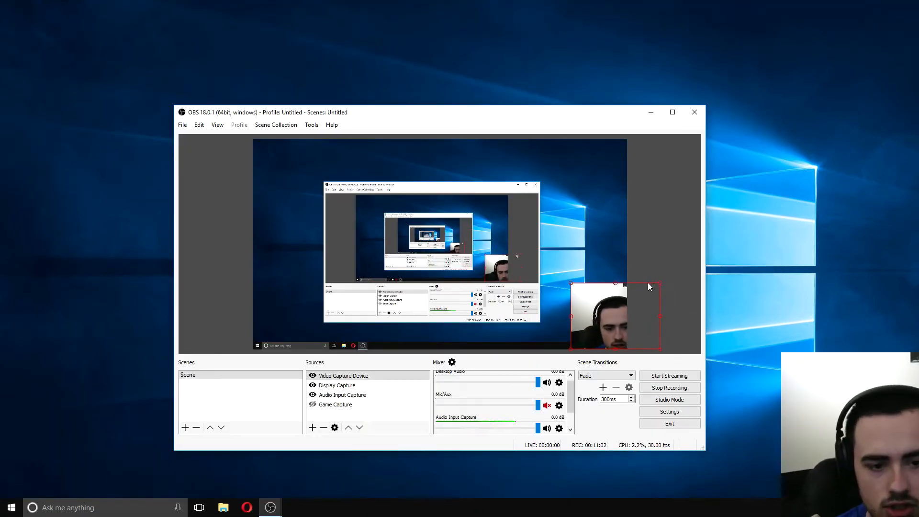
left_click_drag(647, 286, 585, 162)
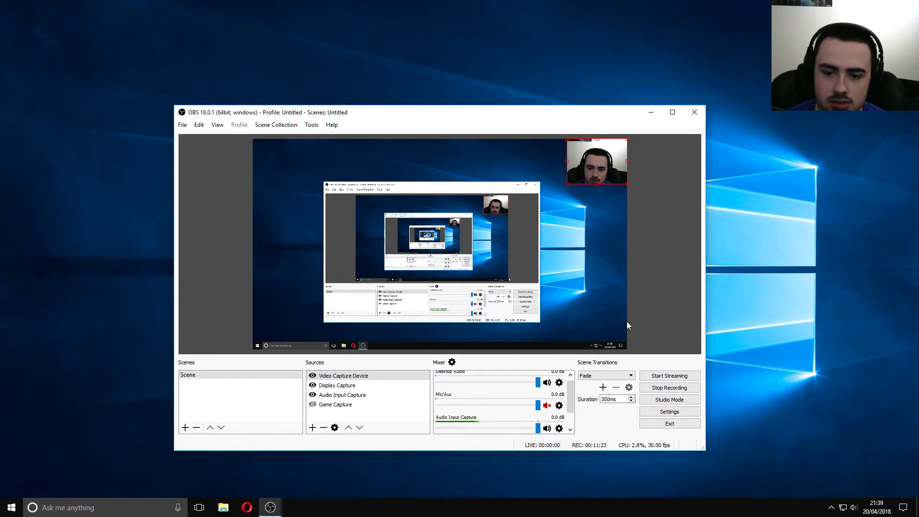
- Shrink the Display Capture source in the preview, and scale it back to fill the canvas
left_click(593, 267)
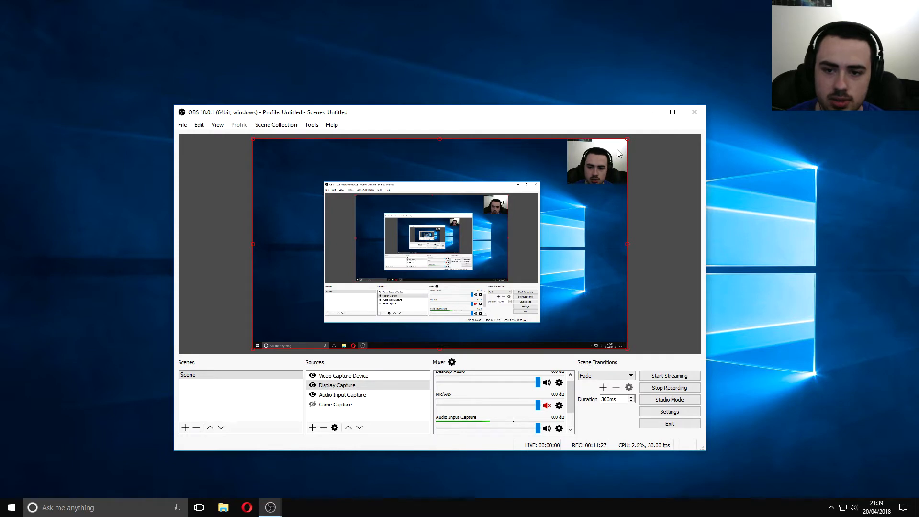
left_click_drag(626, 142, 550, 192)
left_click_drag(436, 258, 417, 264)
left_click_drag(339, 306, 337, 150)
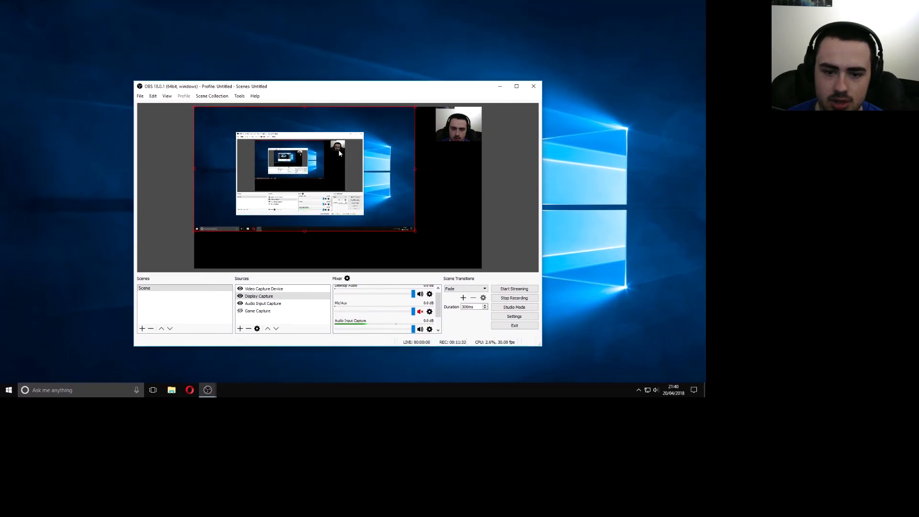
left_click_drag(415, 230, 614, 347)
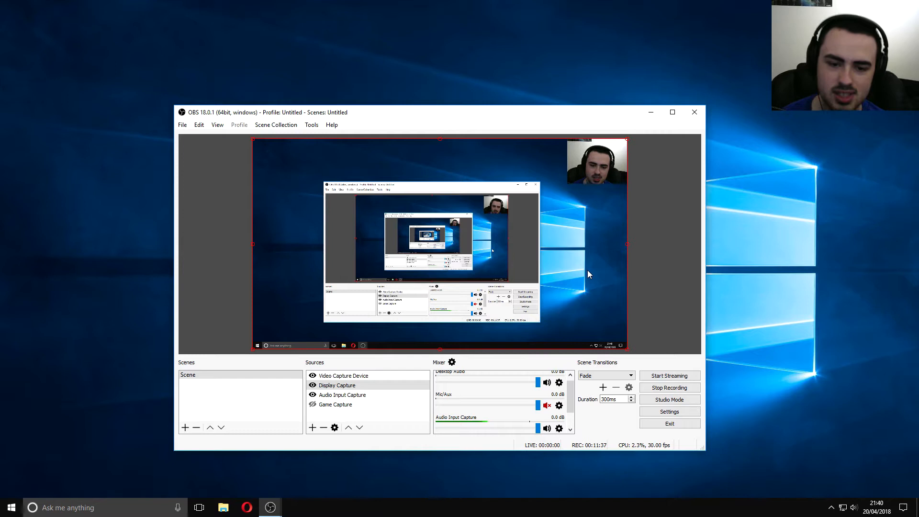
- Move the recording OBS window off this display and restore the minimized OBS window
left_click_drag(493, 113, 918, 124)
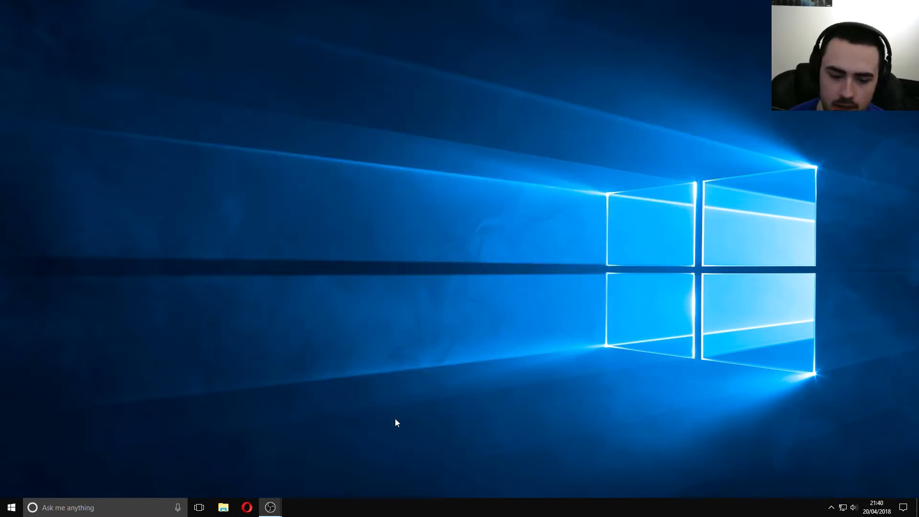
left_click(307, 455)
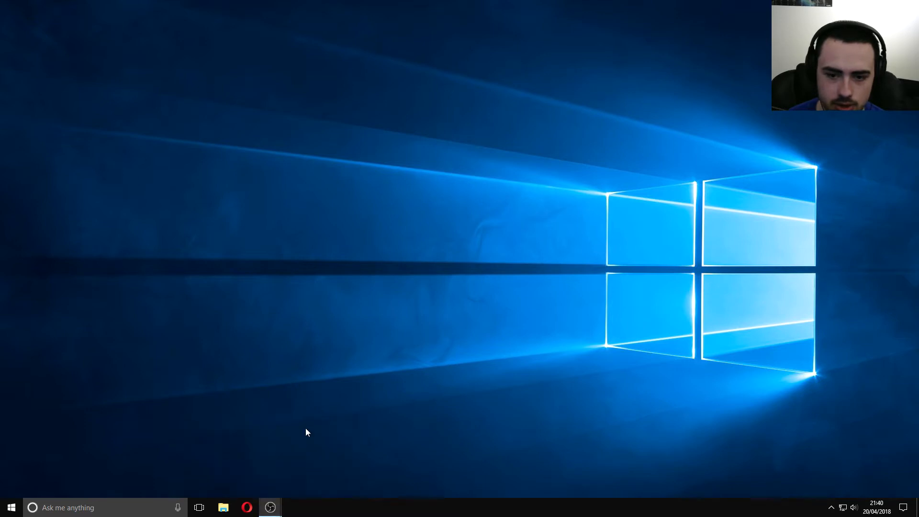
mouse_move(268, 509)
left_click(240, 475)
left_click(368, 390)
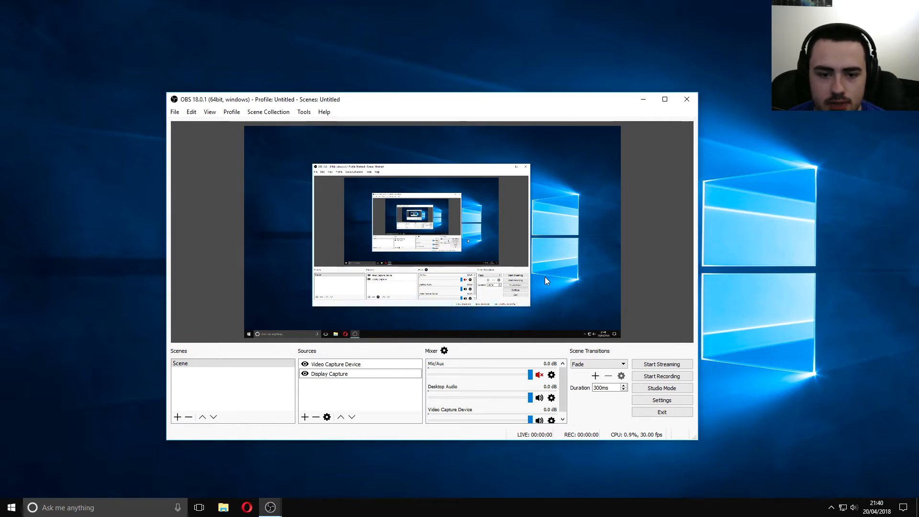
- Add a new Audio Input Capture source using the Line (USB AUDIO CODEC) device
left_click(304, 417)
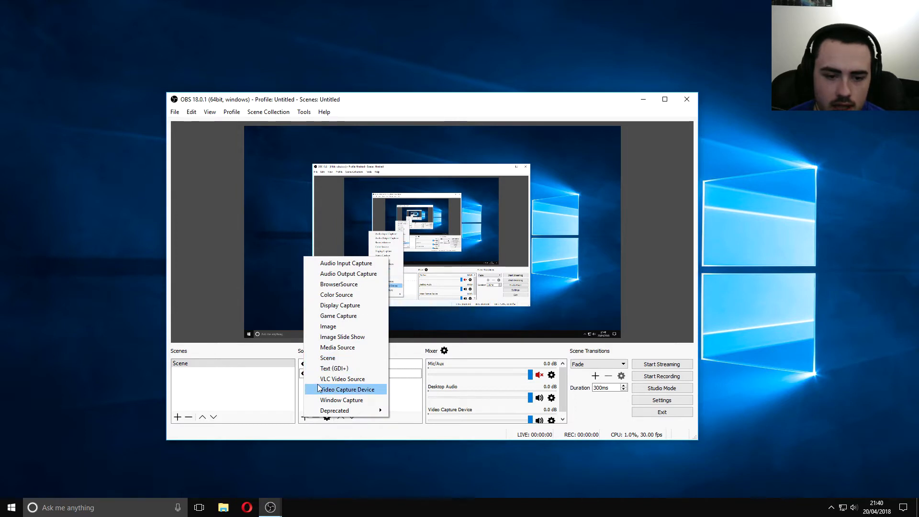
left_click(412, 402)
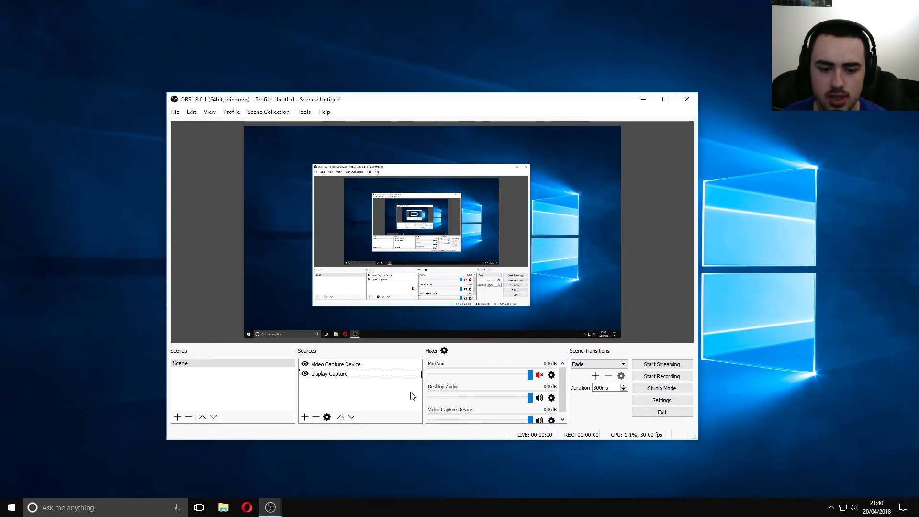
left_click_drag(561, 386, 563, 396)
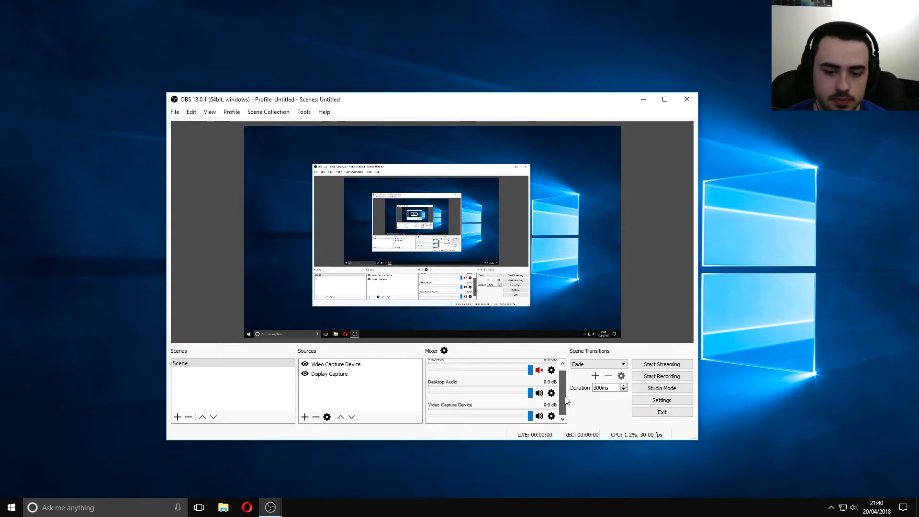
left_click(305, 417)
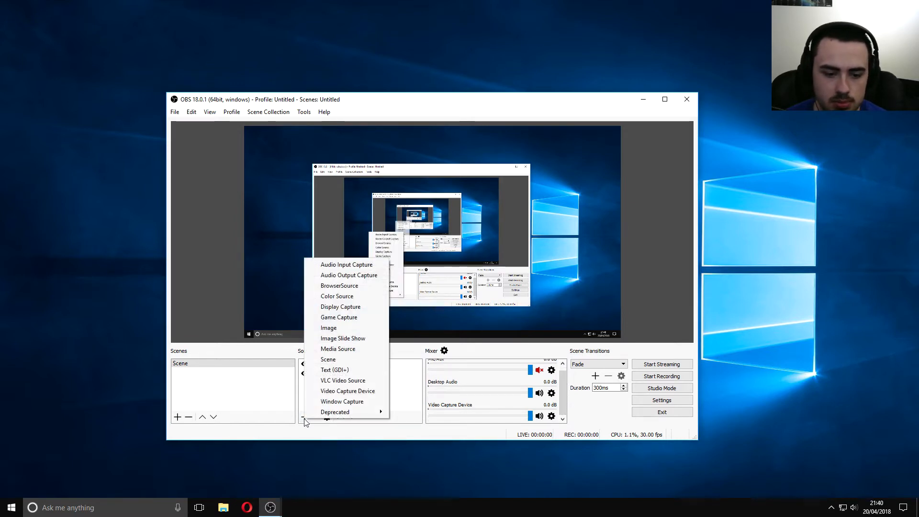
left_click(360, 265)
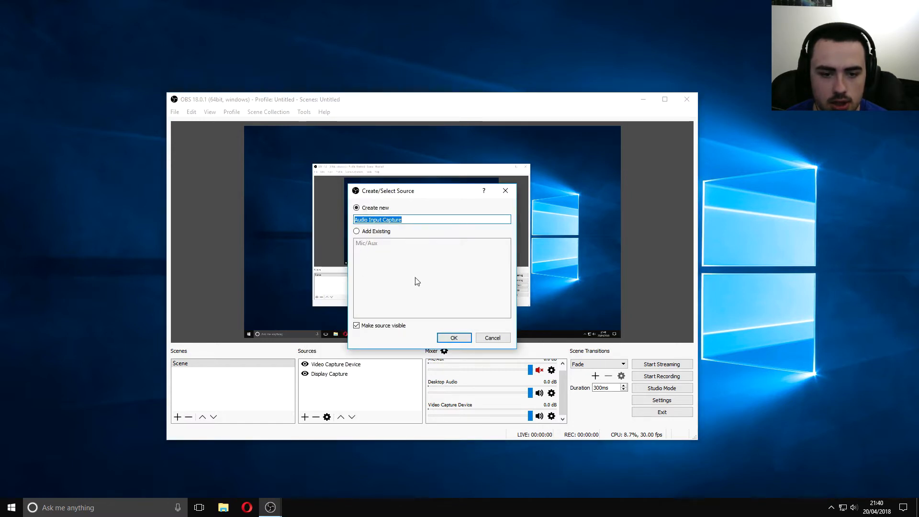
left_click(454, 338)
left_click(384, 331)
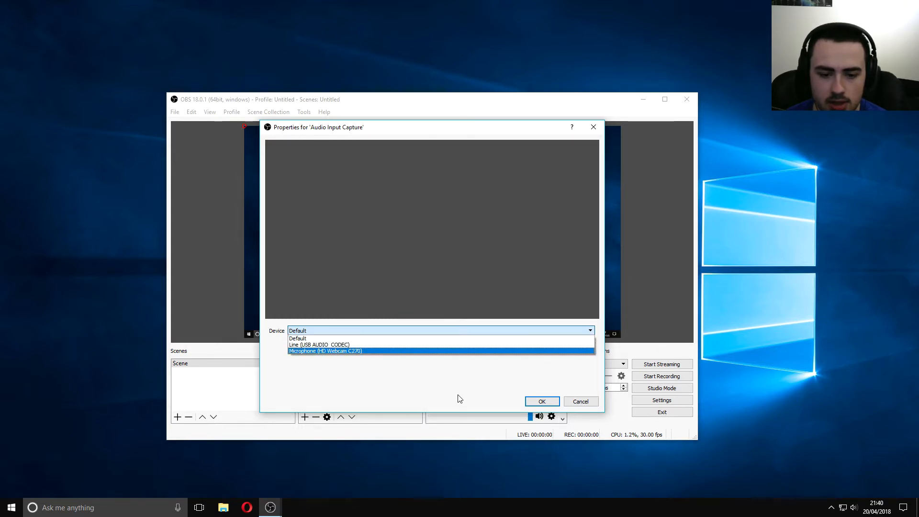
left_click(353, 345)
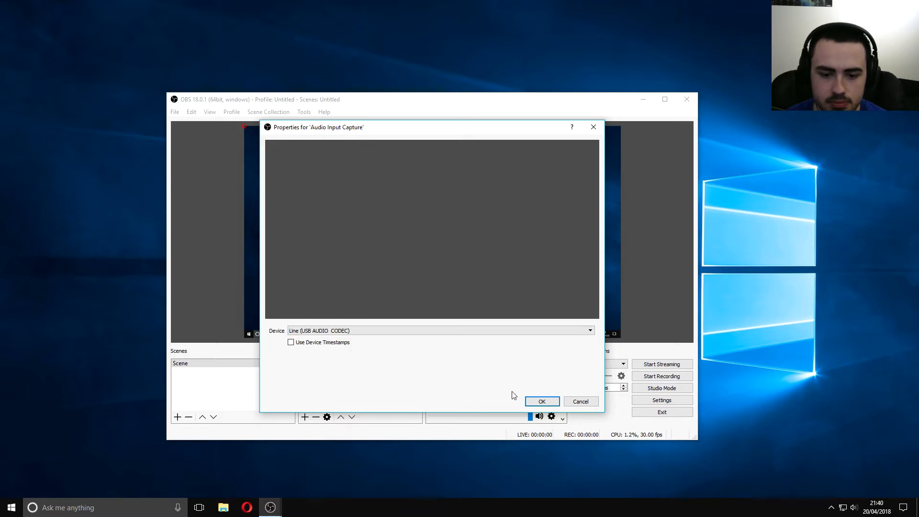
left_click(538, 401)
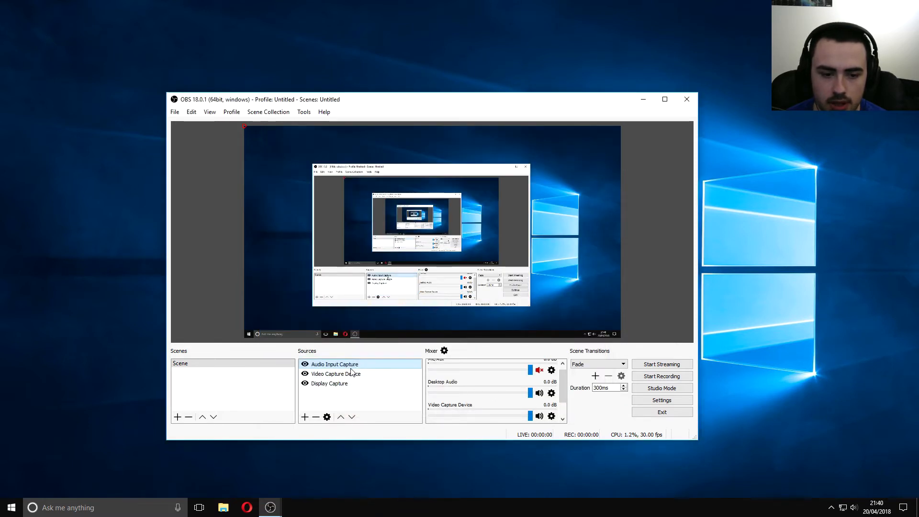
- Move Audio Input Capture to the end of the source list and select the Video Capture Device source
left_click_drag(347, 367, 347, 388)
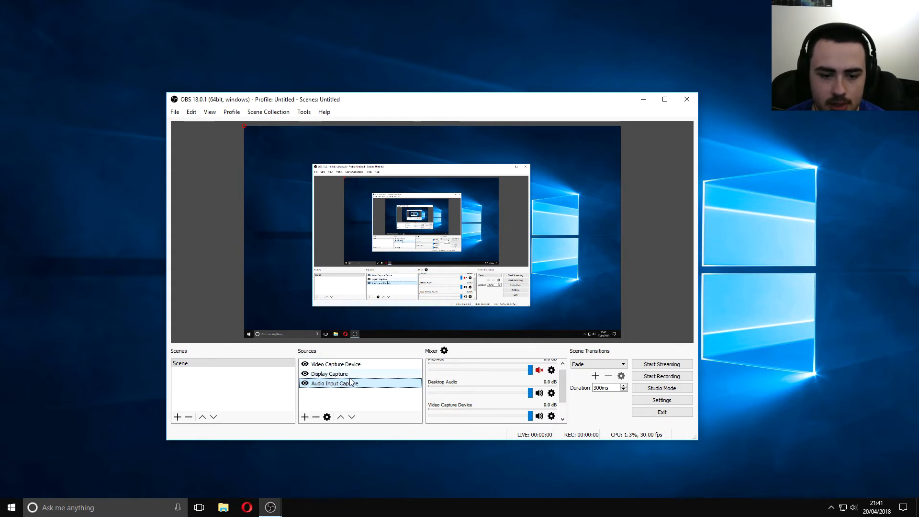
left_click(336, 375)
left_click(345, 365)
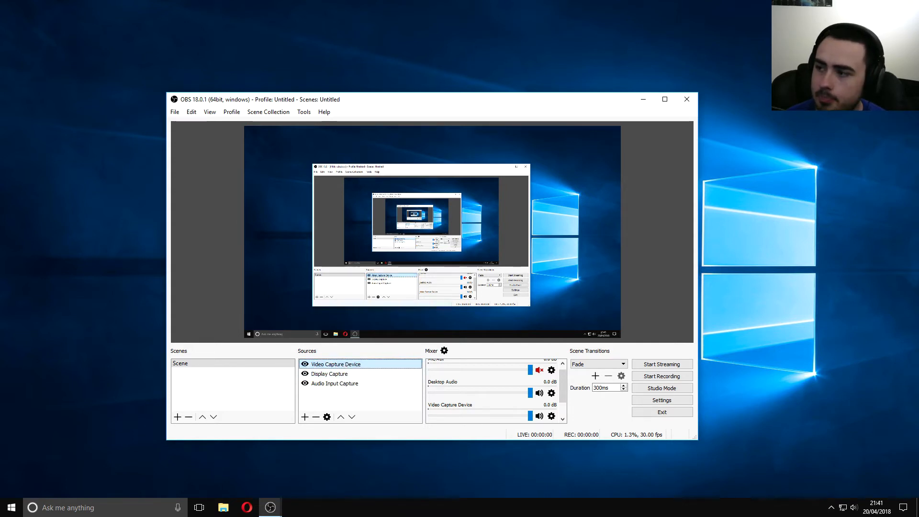
- Bring the recording OBS window back onto this display and minimize the other OBS window
left_click_drag(918, 150, 452, 162)
left_click(643, 99)
left_click_drag(567, 164, 444, 90)
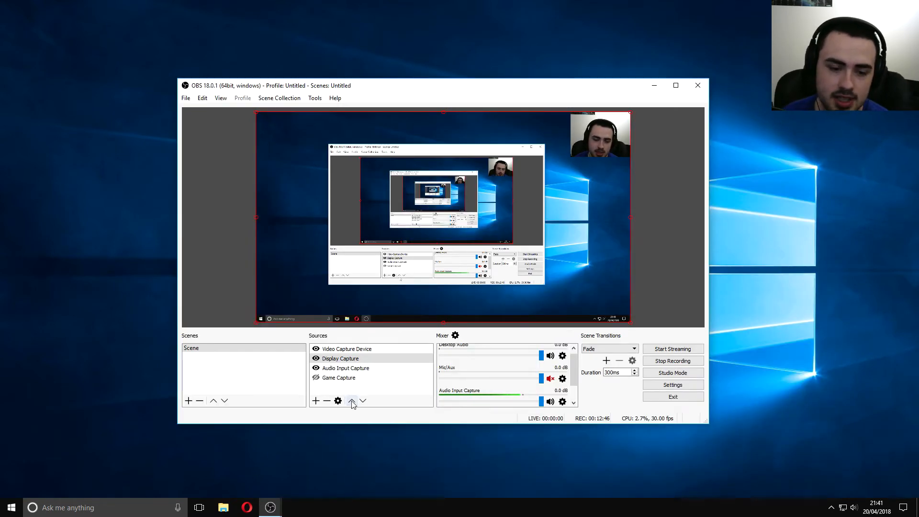
- Move the Video Capture Device source below Display Capture, return it to first in the source list, and clear the selection
left_click(347, 349)
left_click_drag(348, 351, 354, 367)
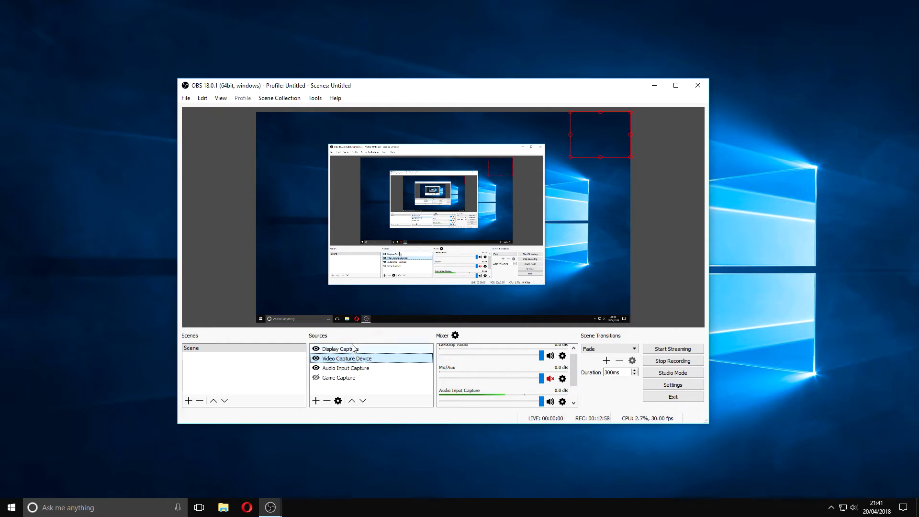
left_click_drag(345, 362, 346, 349)
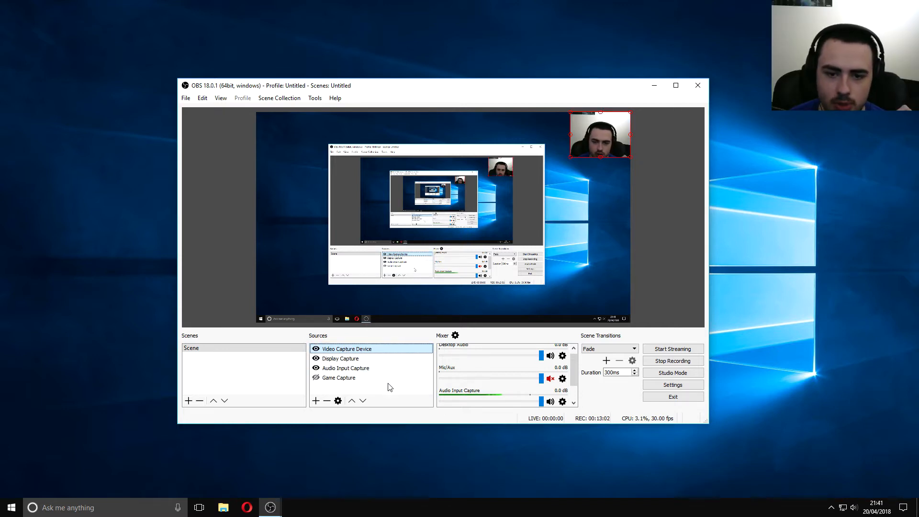
left_click(378, 392)
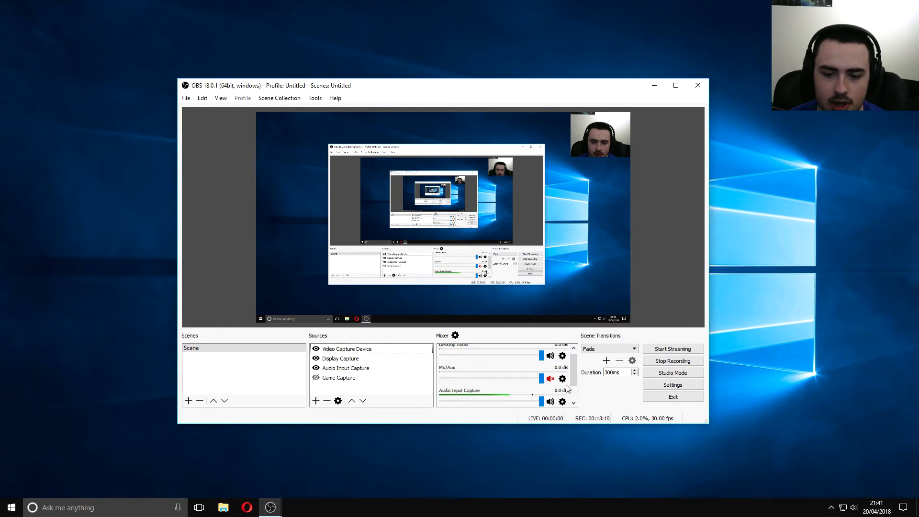
- Examine the Desktop Audio, Mic/Aux and Audio Input Capture channels in the audio mixer
scroll(570, 378, "up", 1)
left_click_drag(570, 378, 572, 349)
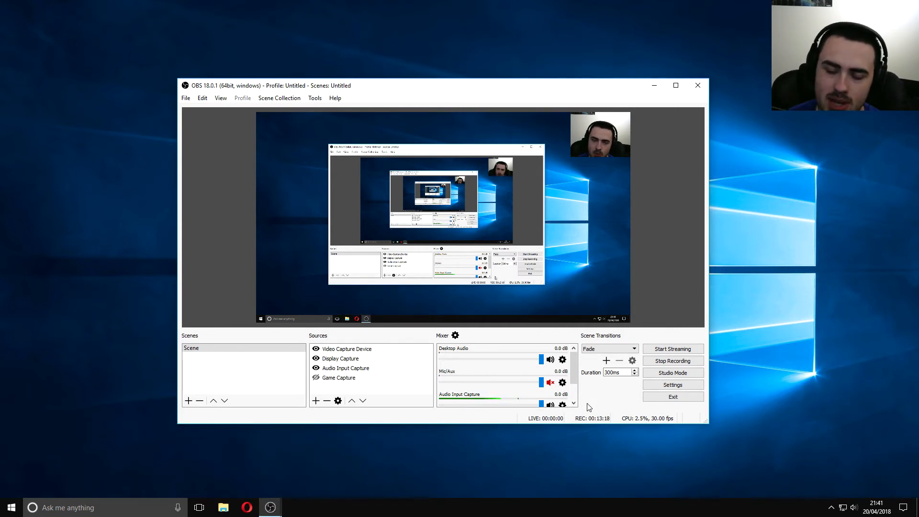
mouse_move(573, 368)
left_mouse_down()
mouse_move(574, 387)
mouse_move(579, 365)
left_mouse_up()
mouse_move(577, 368)
left_mouse_down()
mouse_move(577, 379)
mouse_move(577, 366)
left_mouse_up()
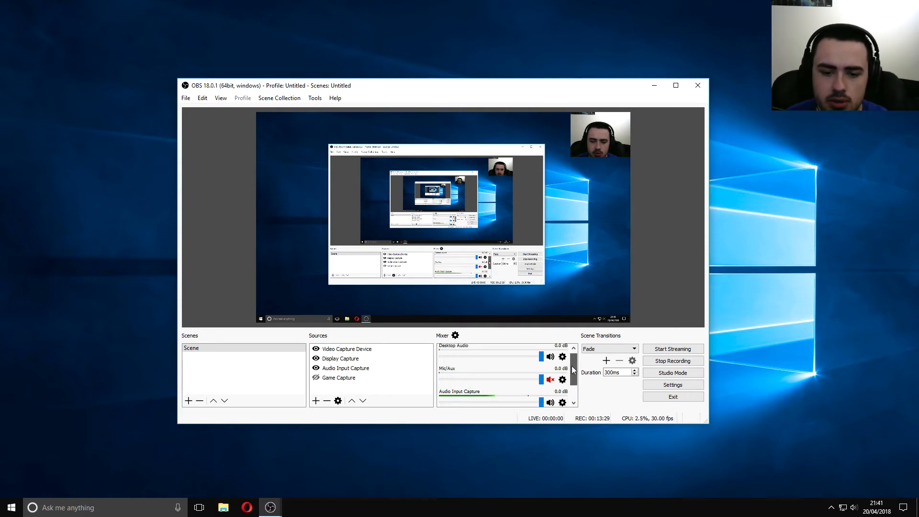
- Compare the volume levels and mute states of all audio mixer channels, from Desktop Audio through Video Capture Device
left_click_drag(576, 364, 574, 382)
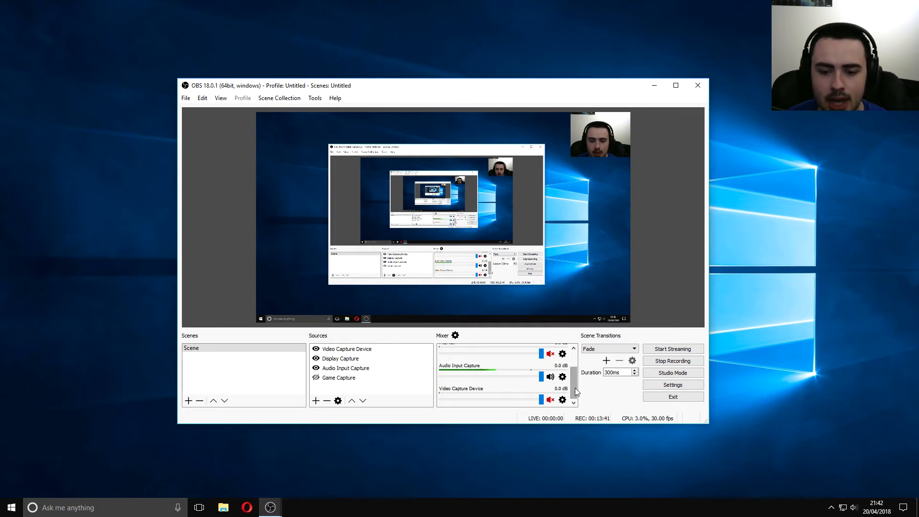
left_click_drag(575, 390, 579, 376)
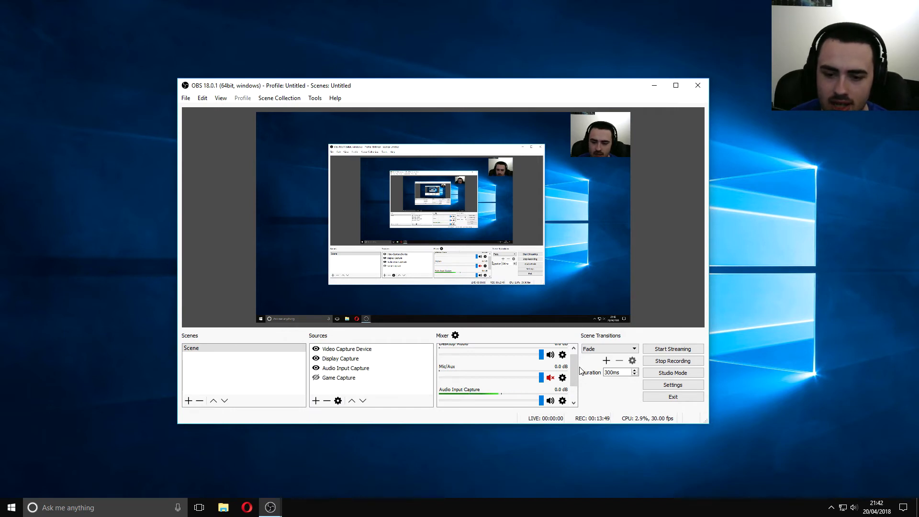
scroll(574, 367, "up", 1)
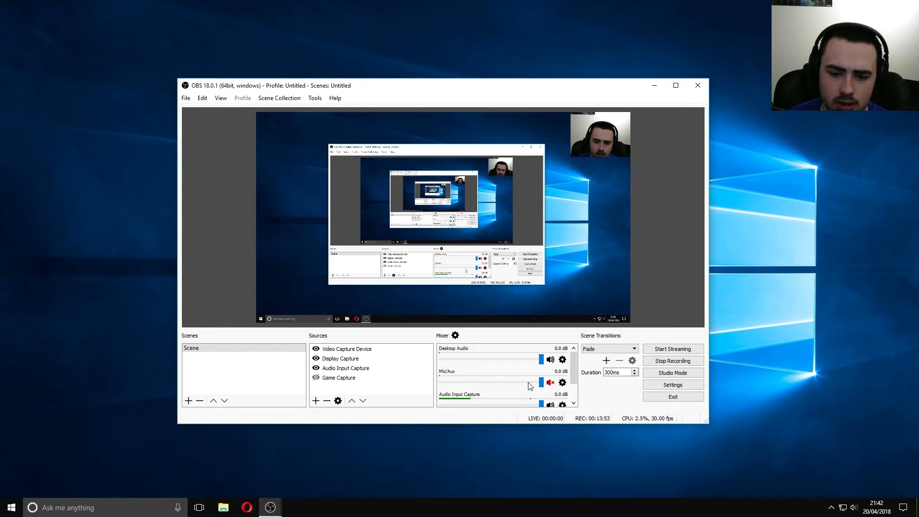
scroll(463, 388, "down", 2)
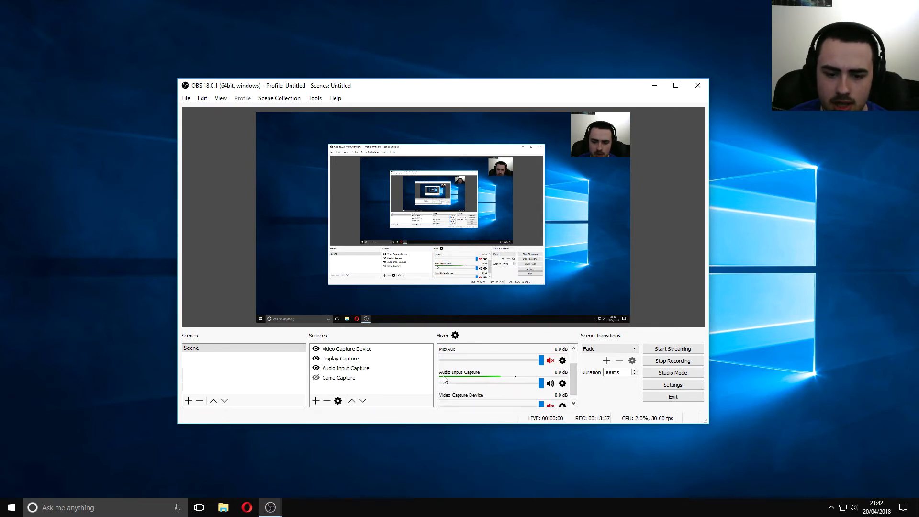
left_click_drag(574, 383, 575, 359)
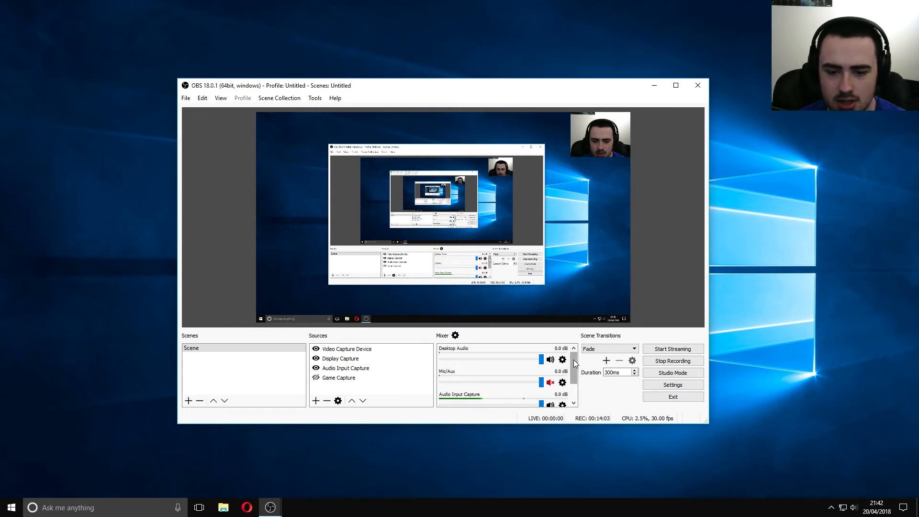
scroll(509, 367, "down", 2)
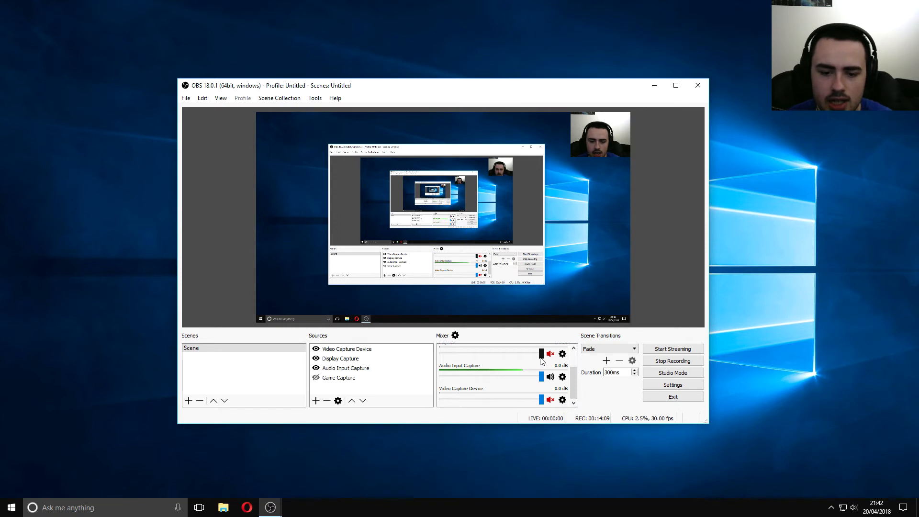
left_click_drag(538, 378, 556, 385)
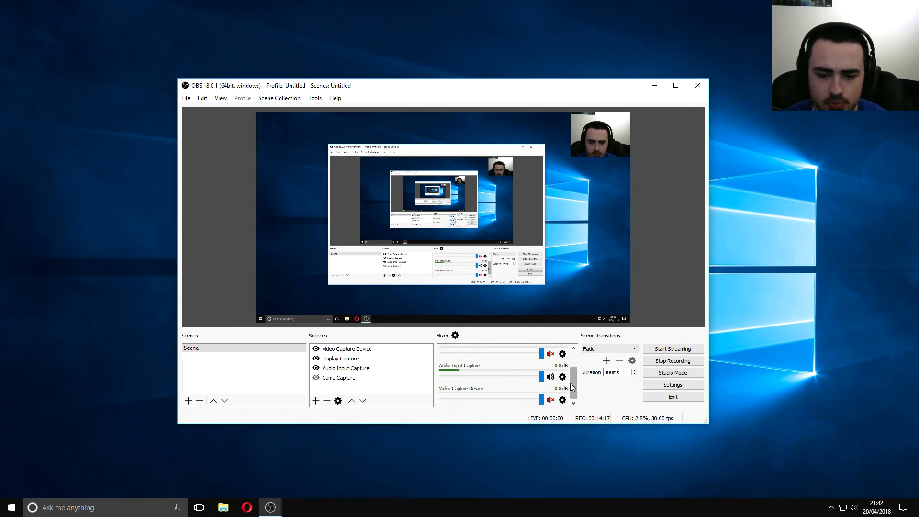
left_click_drag(575, 382, 576, 365)
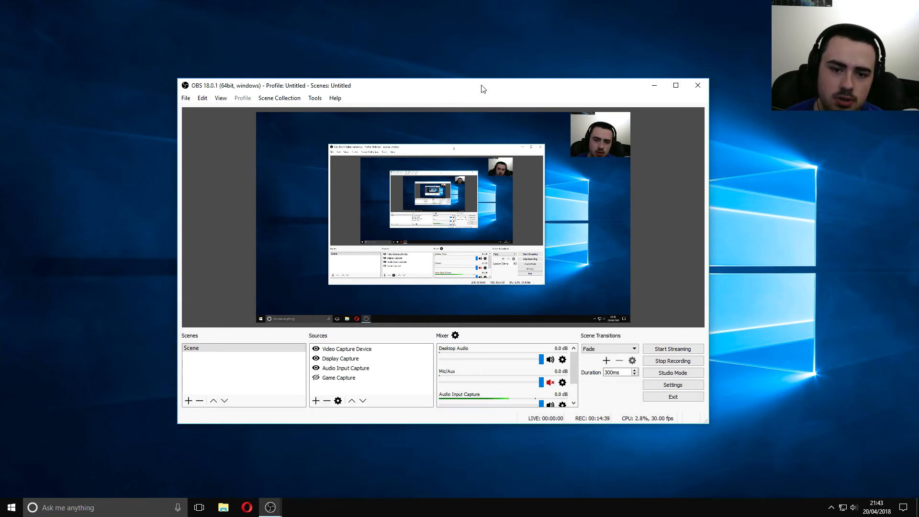
left_click_drag(483, 88, 475, 88)
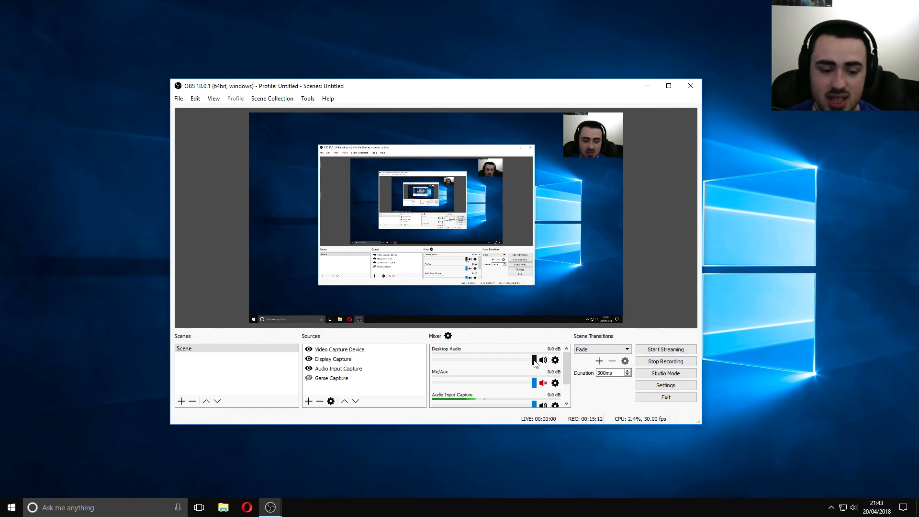
mouse_move(566, 372)
left_mouse_down()
mouse_move(567, 390)
mouse_move(566, 358)
left_mouse_up()
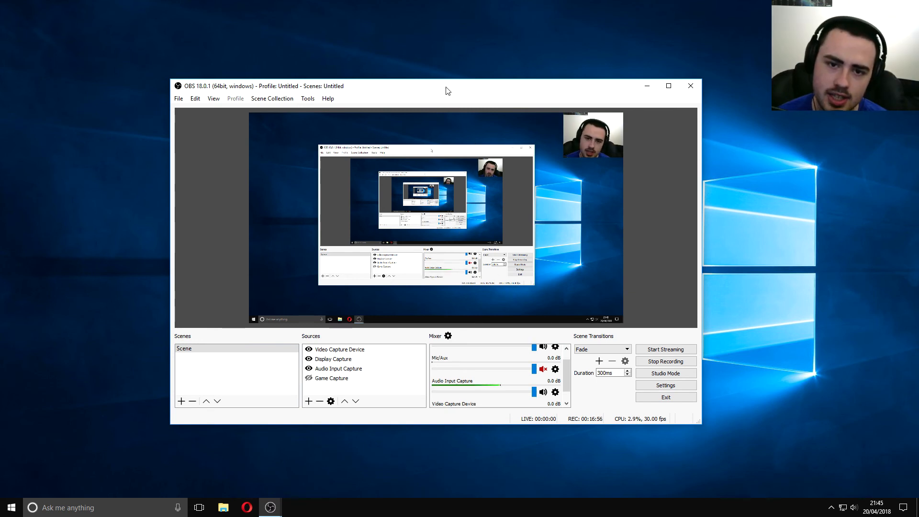
left_click_drag(445, 88, 462, 82)
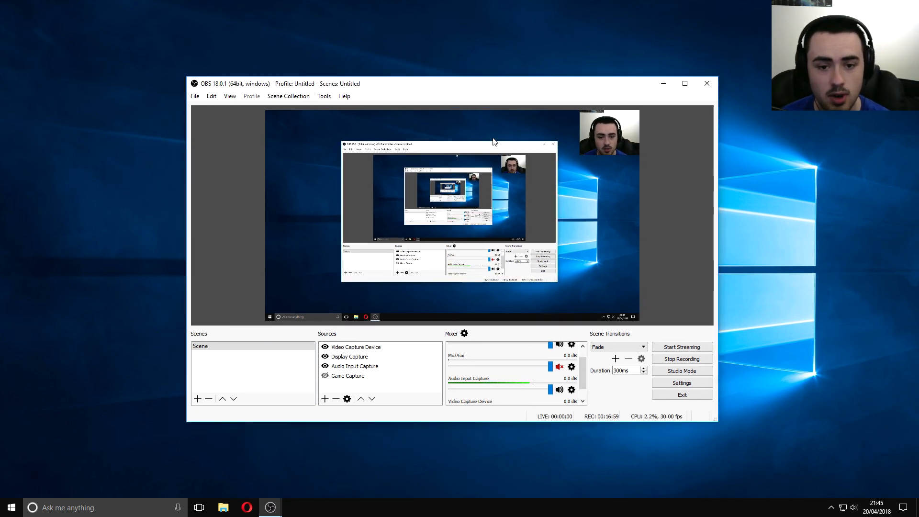